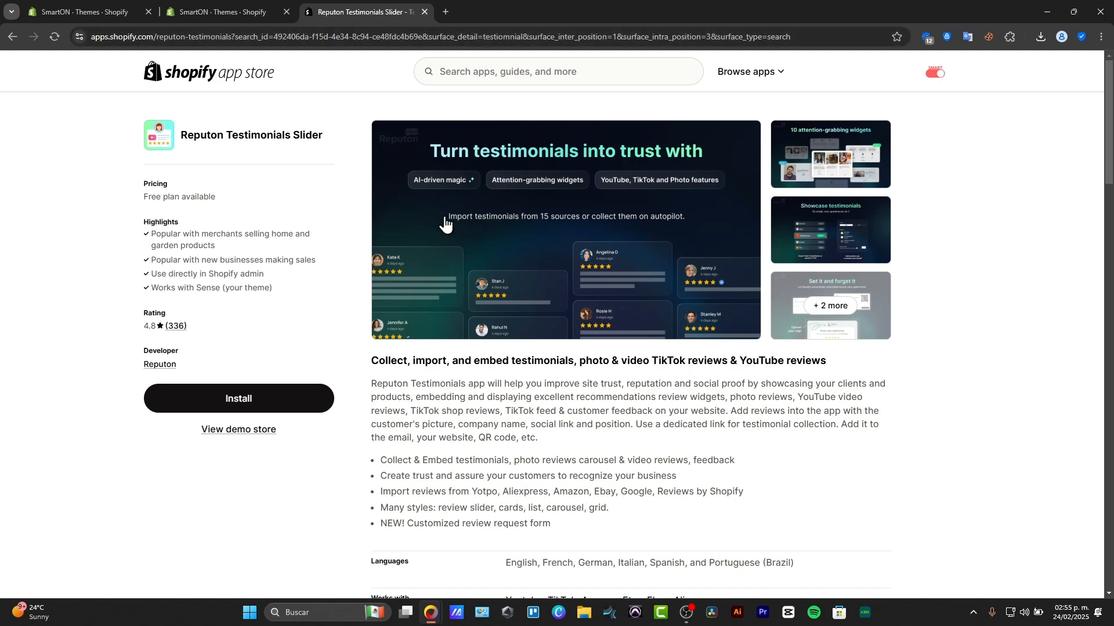
# - Return to the store's Themes page and open the current Sense theme for customization
pyautogui.scroll(-8, 438, 350)
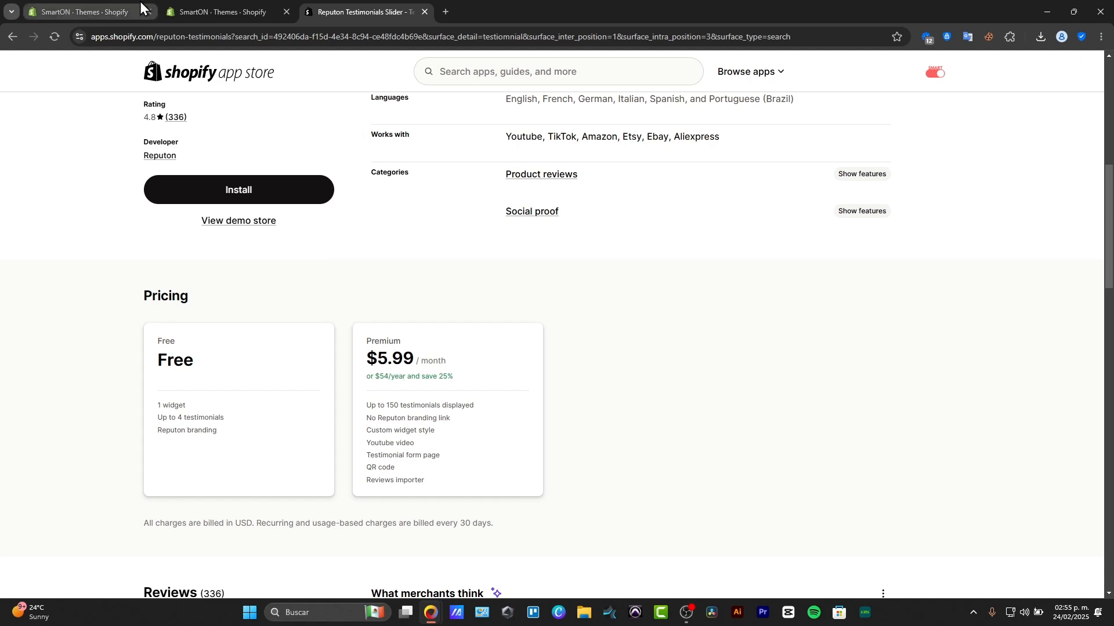
pyautogui.click(87, 12)
pyautogui.scroll(-8, 278, 293)
pyautogui.scroll(6, 321, 298)
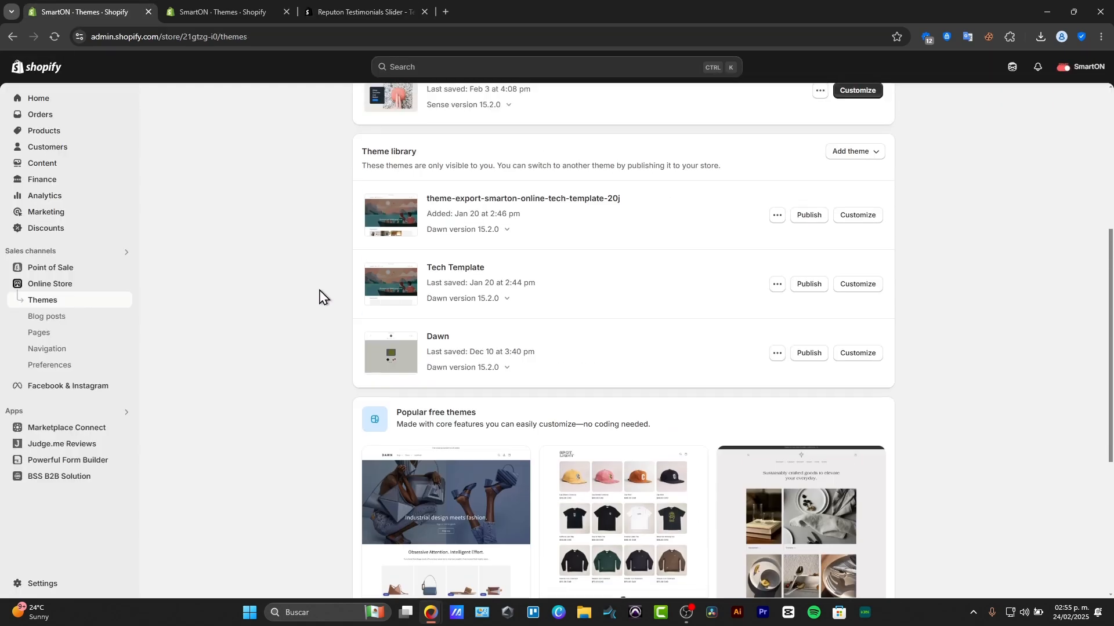
pyautogui.click(863, 309)
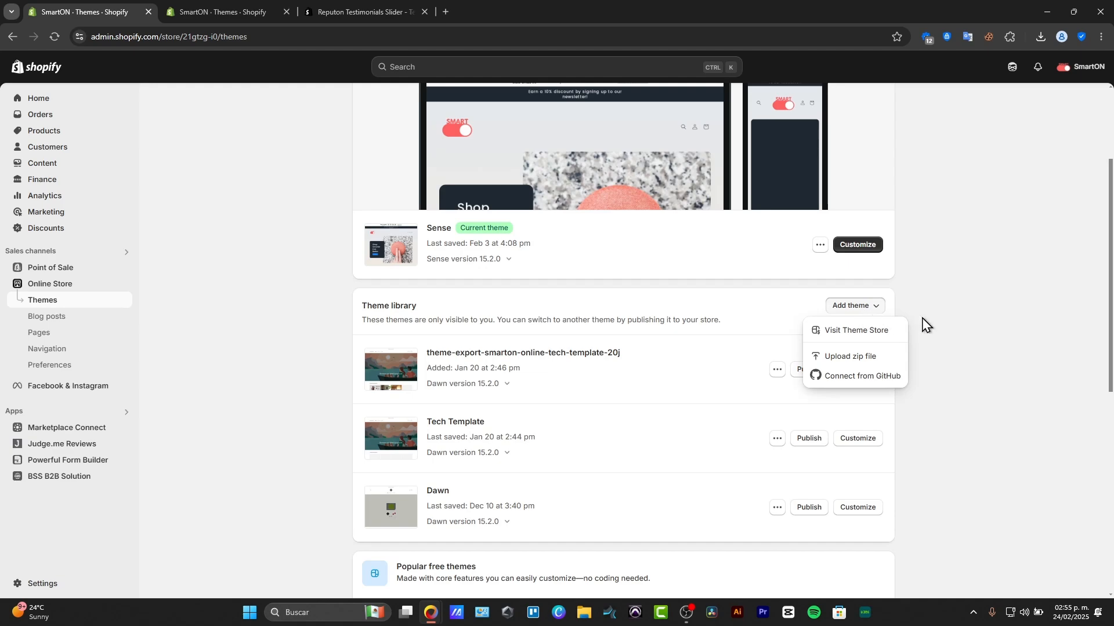
pyautogui.click(864, 246)
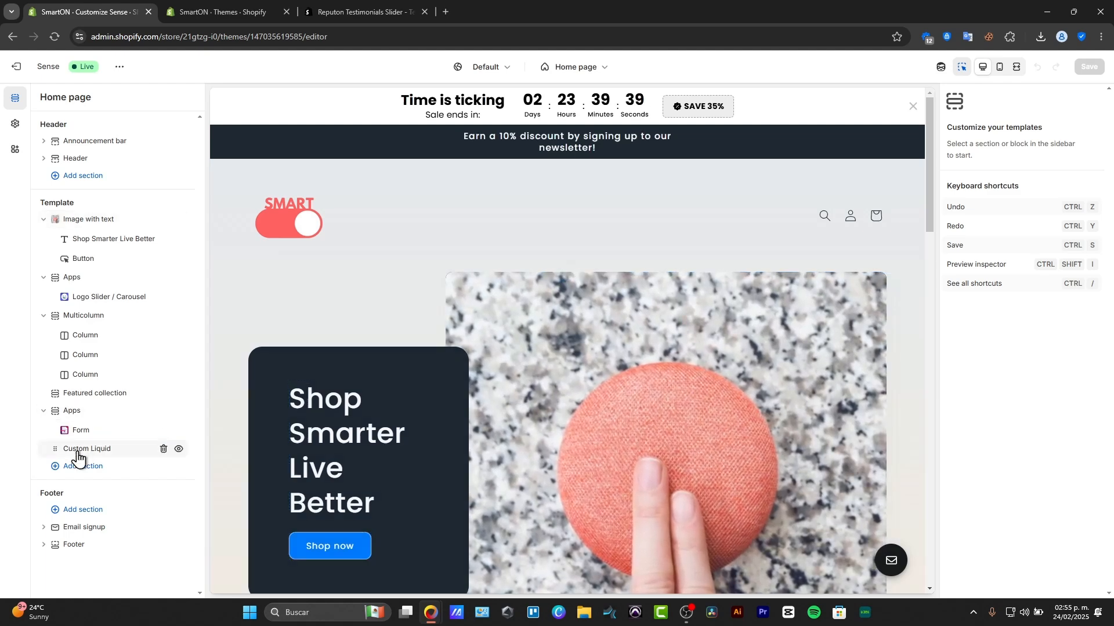
# - Add a Featured product section and a Featured collection section at the end of the home page template
pyautogui.click(88, 467)
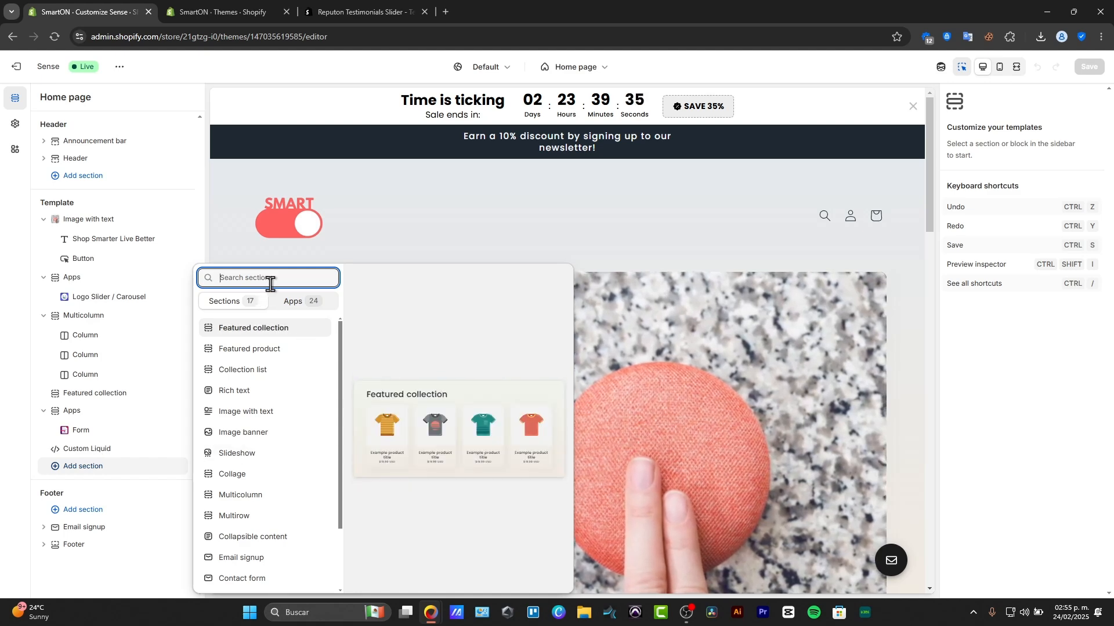
pyautogui.click(261, 355)
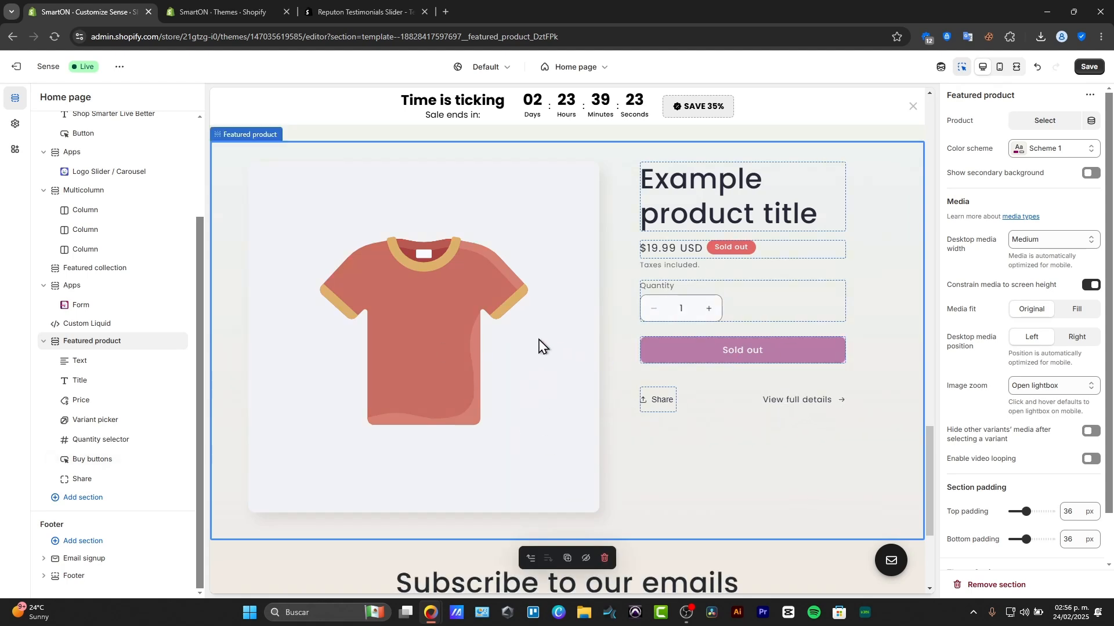
pyautogui.click(104, 490)
pyautogui.click(99, 498)
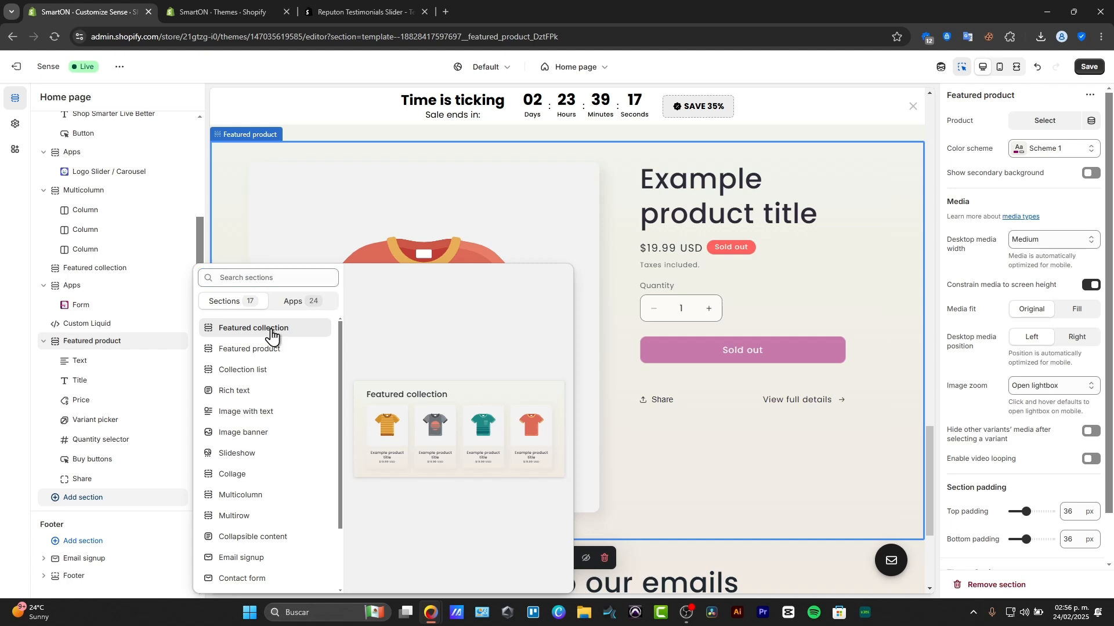
pyautogui.click(272, 335)
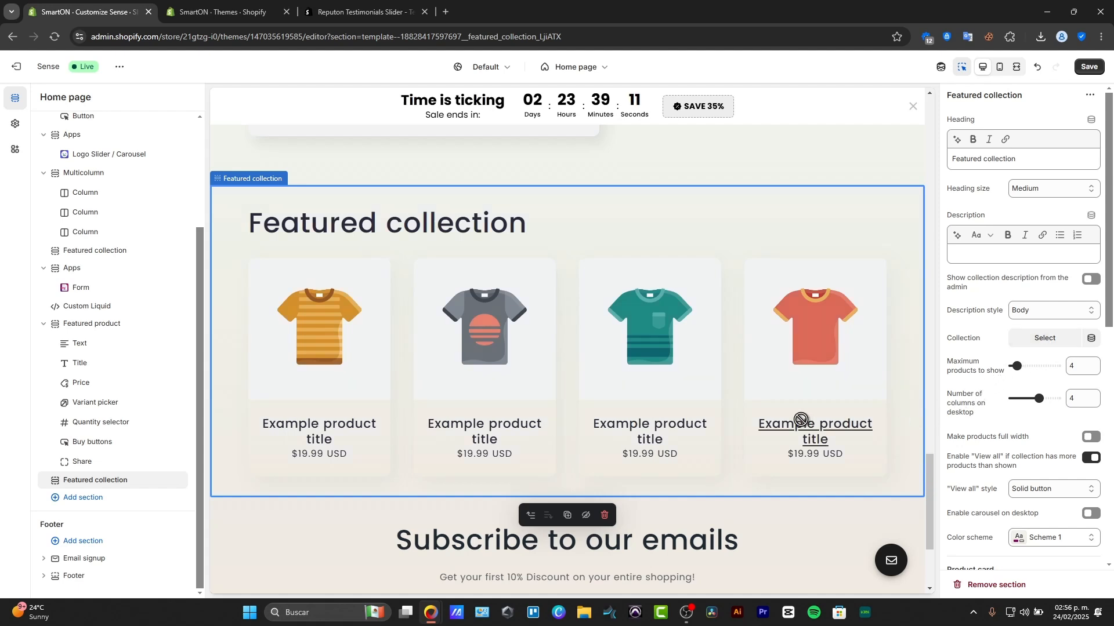
# - For the new Featured collection, enable the desktop carousel and full-width products, and set the "View all" style to Outline button
pyautogui.scroll(-3, 996, 440)
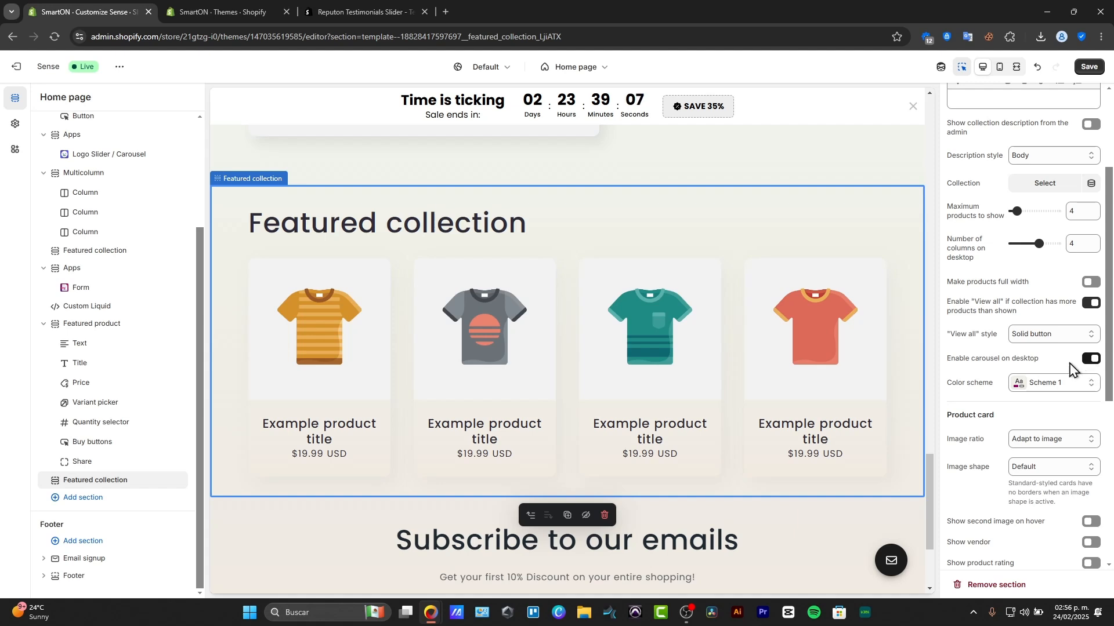
pyautogui.click(1071, 340)
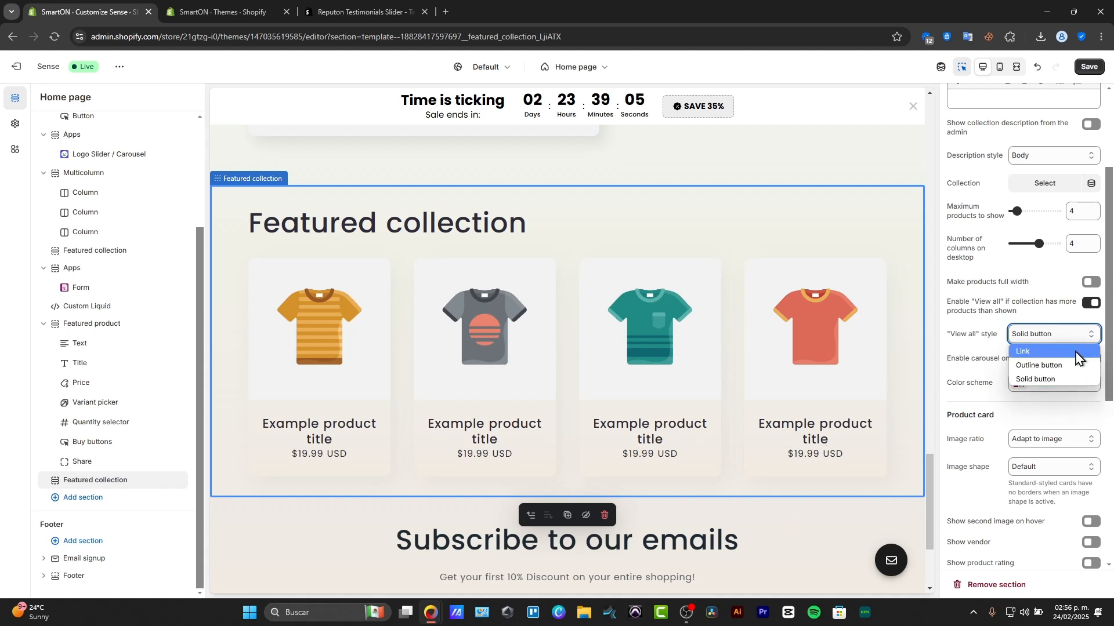
pyautogui.click(1069, 366)
pyautogui.click(1091, 283)
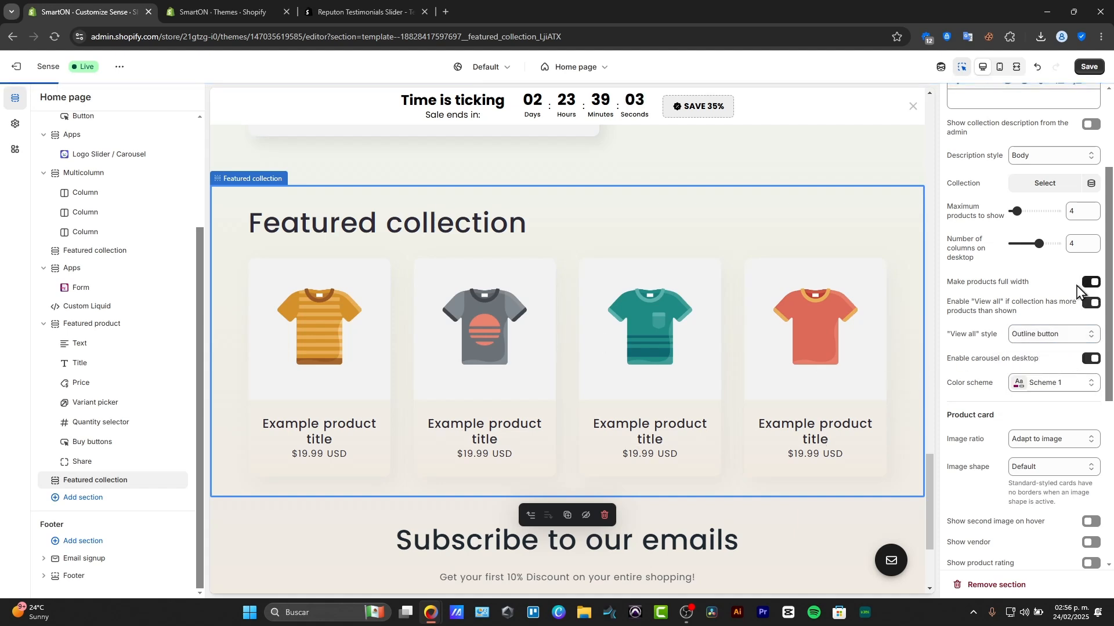
# - Set the Featured collection's quick add to Standard, maximum products to 2 and desktop columns to 5
pyautogui.scroll(-5, 990, 364)
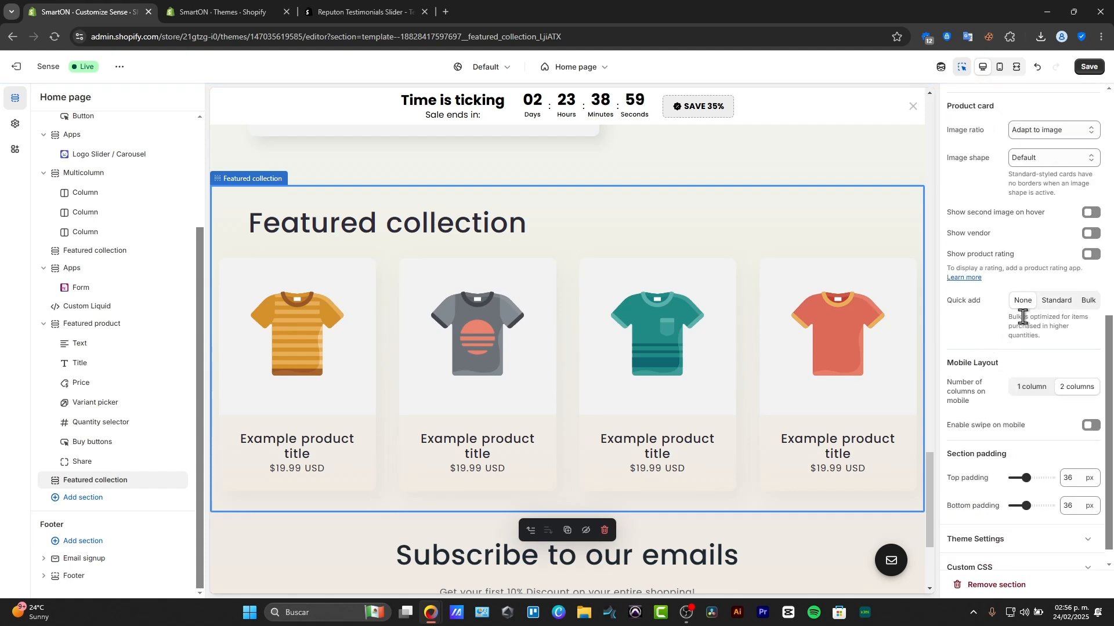
pyautogui.click(1055, 301)
pyautogui.scroll(3, 999, 348)
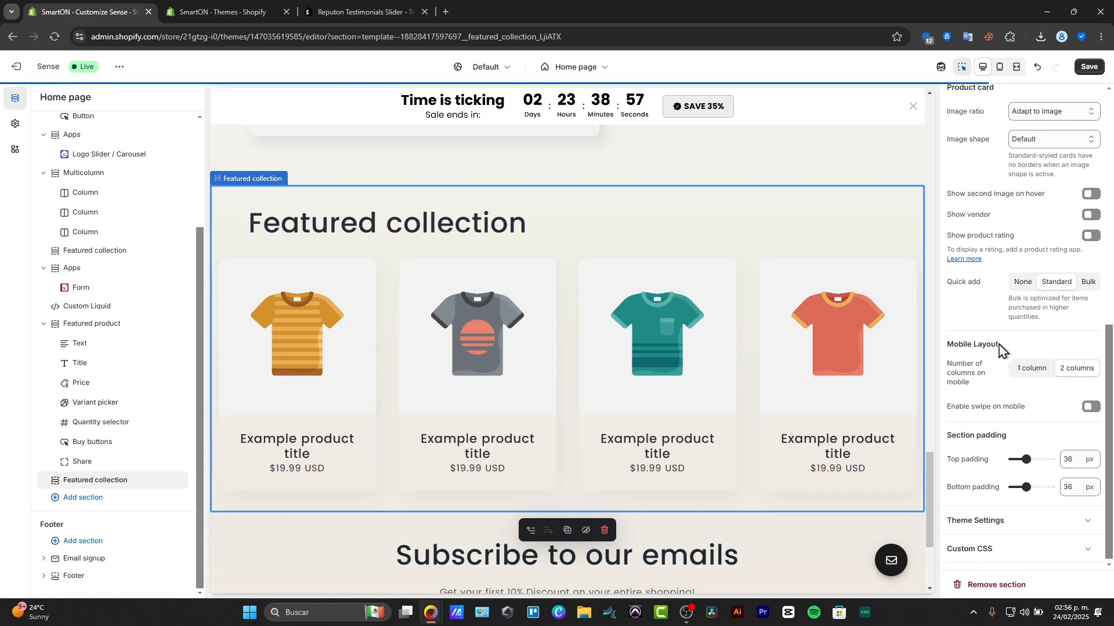
pyautogui.scroll(2, 999, 348)
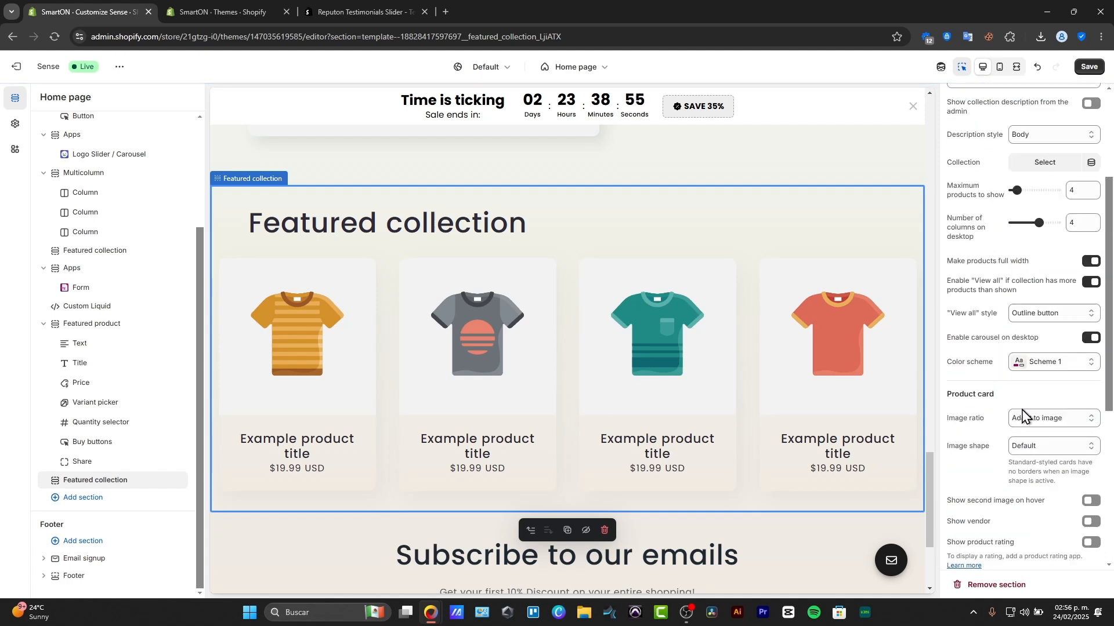
pyautogui.scroll(3, 1010, 417)
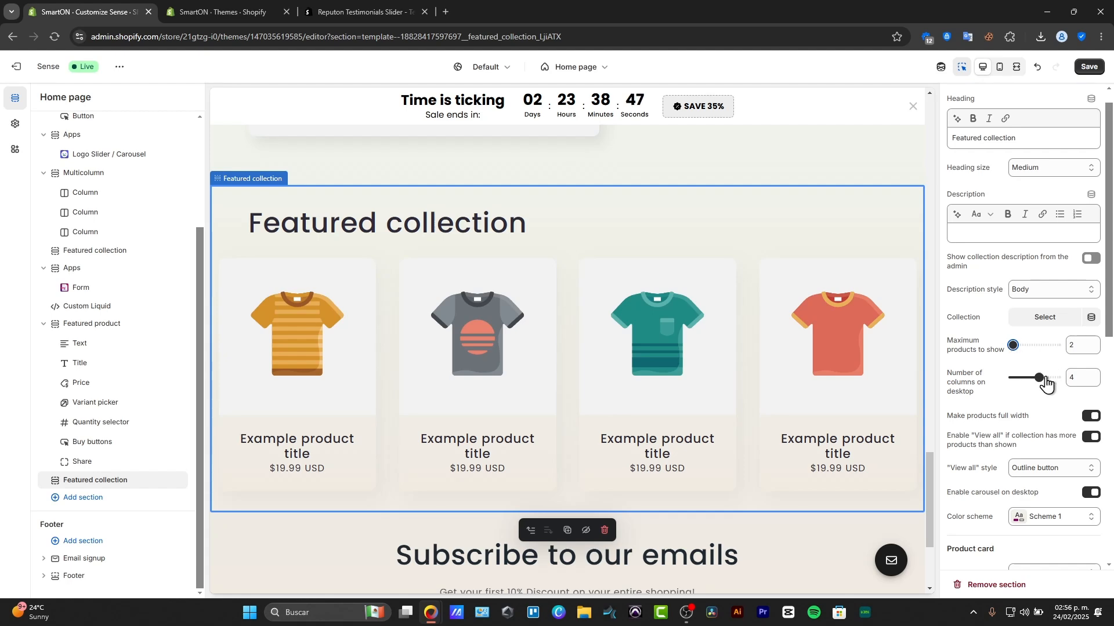
pyautogui.moveTo(1040, 374); pyautogui.dragTo(1049, 375)
pyautogui.click(1047, 321)
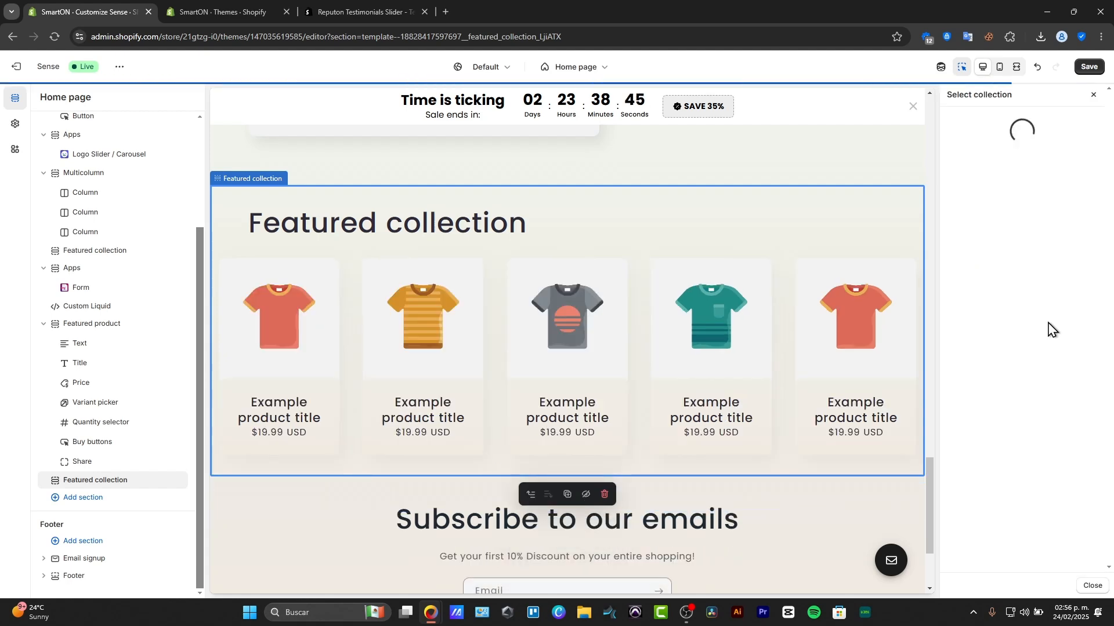
# - Assign the Auto LED Magnetic Wood Wireless Night Light to the Featured product section, with other variants' media hidden and video looping enabled
pyautogui.scroll(4, 580, 316)
pyautogui.click(579, 316)
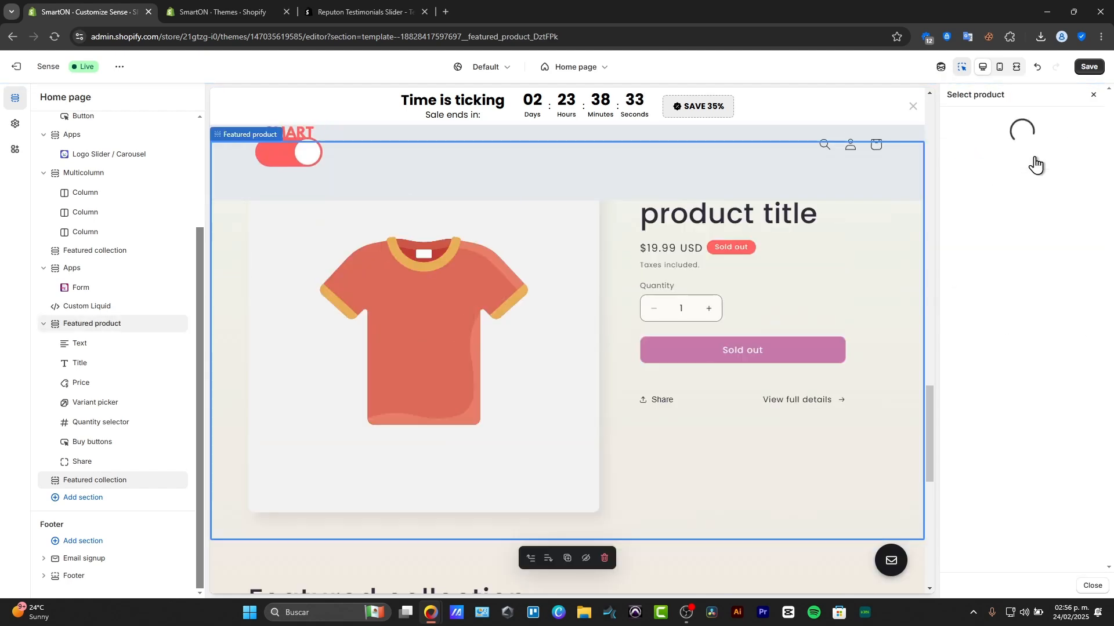
pyautogui.click(993, 192)
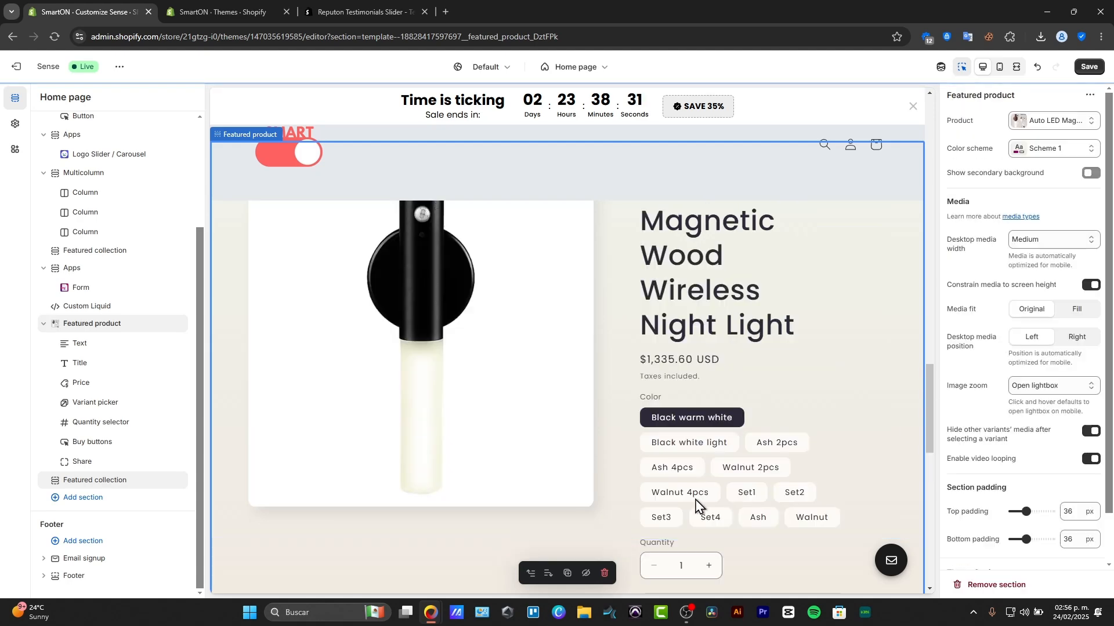
pyautogui.scroll(-5, 701, 472)
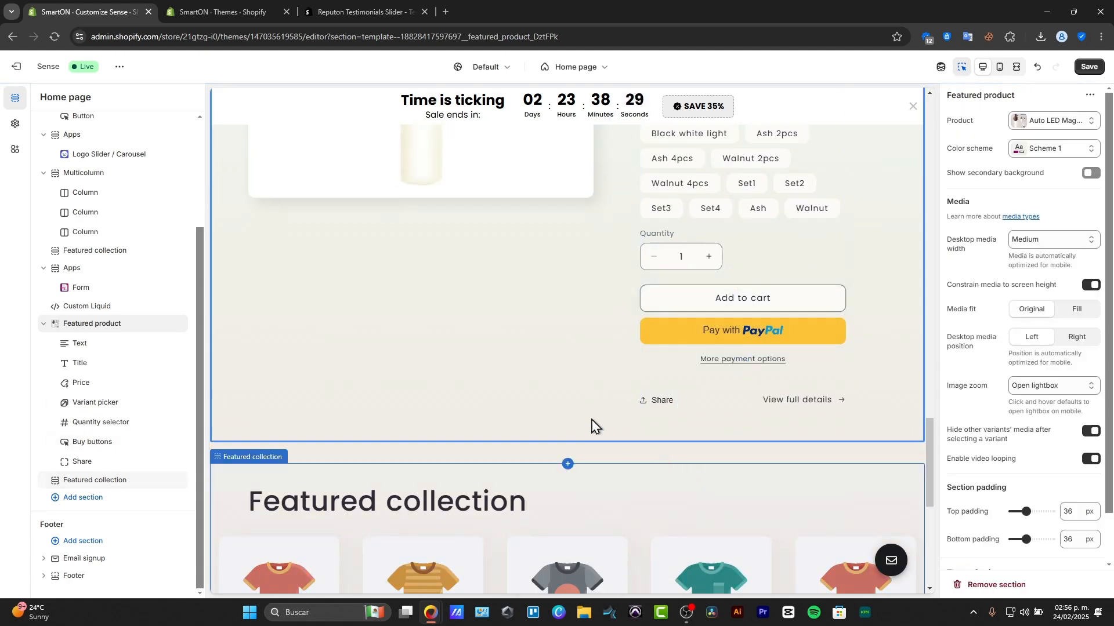
pyautogui.scroll(5, 545, 415)
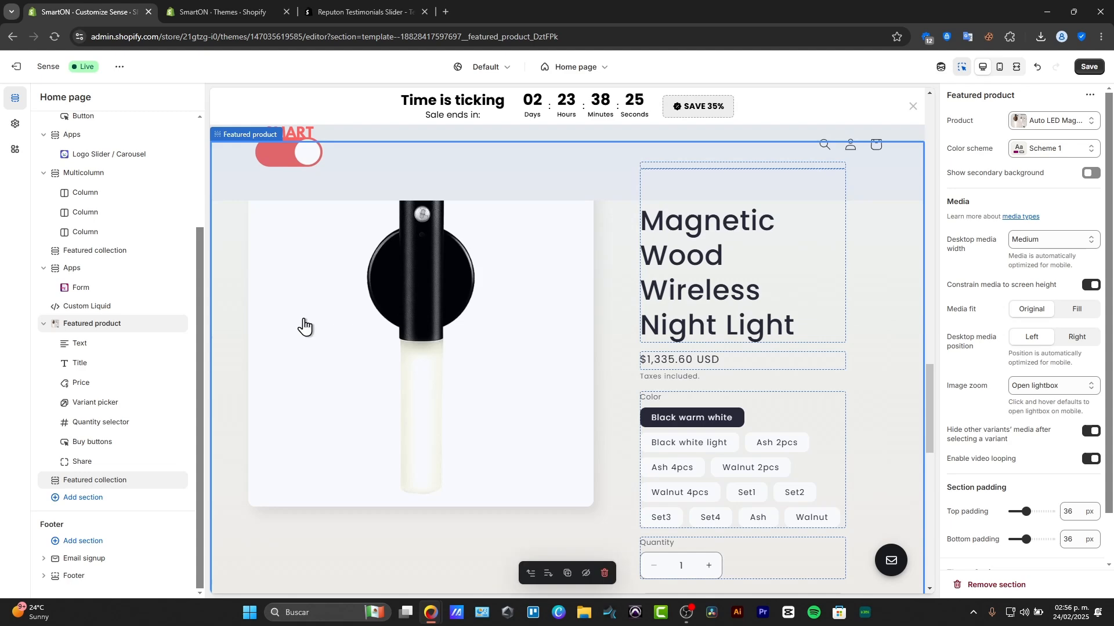
# - Leave the theme editor and discard all unsaved changes
pyautogui.click(15, 70)
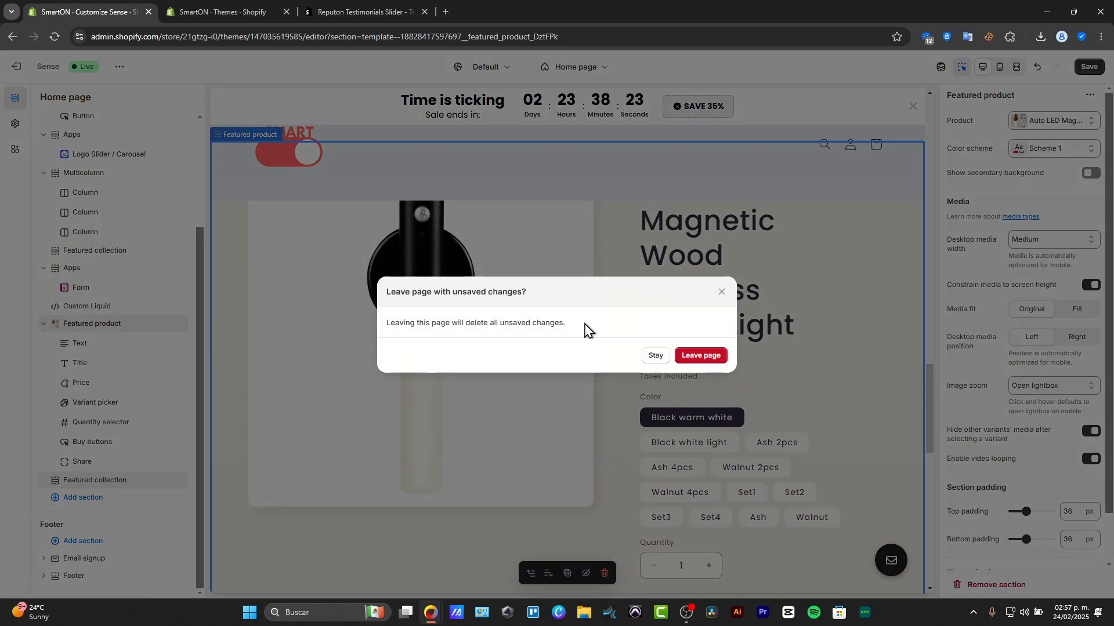
pyautogui.click(701, 356)
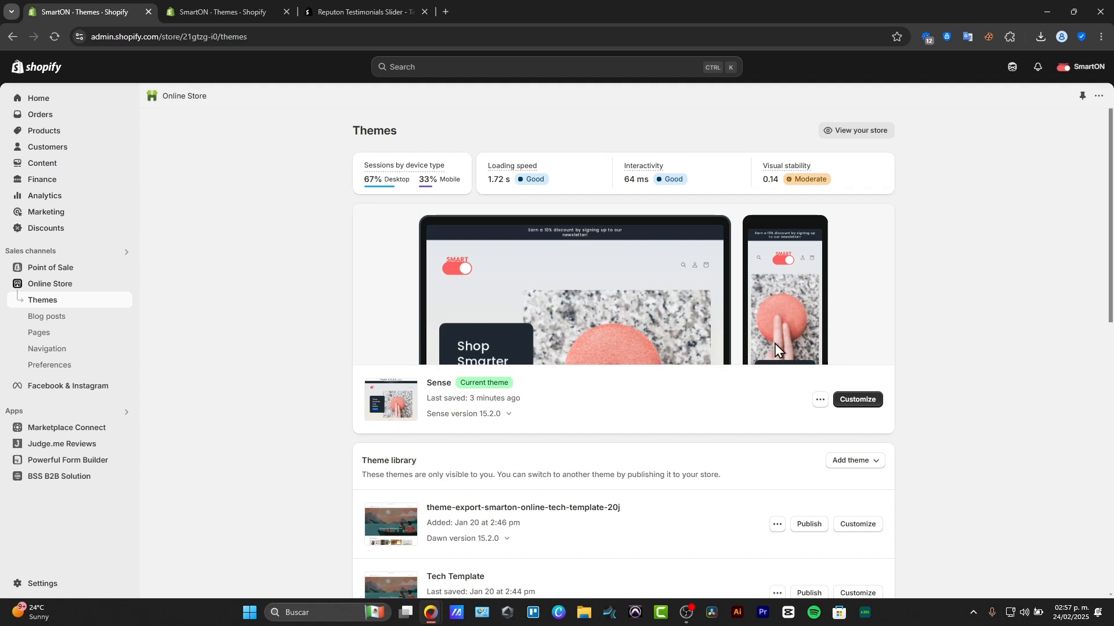
# - Search the Shopify App Store for "product slider" and open the EasyDisplay: Product Showcase app
pyautogui.click(19, 413)
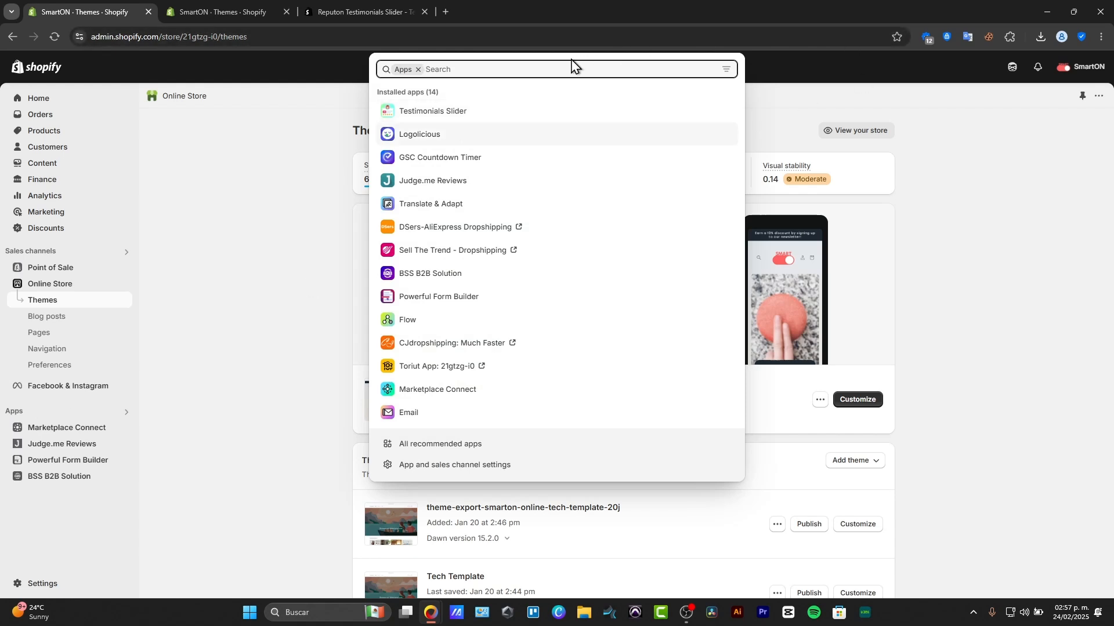
pyautogui.write('product slider')
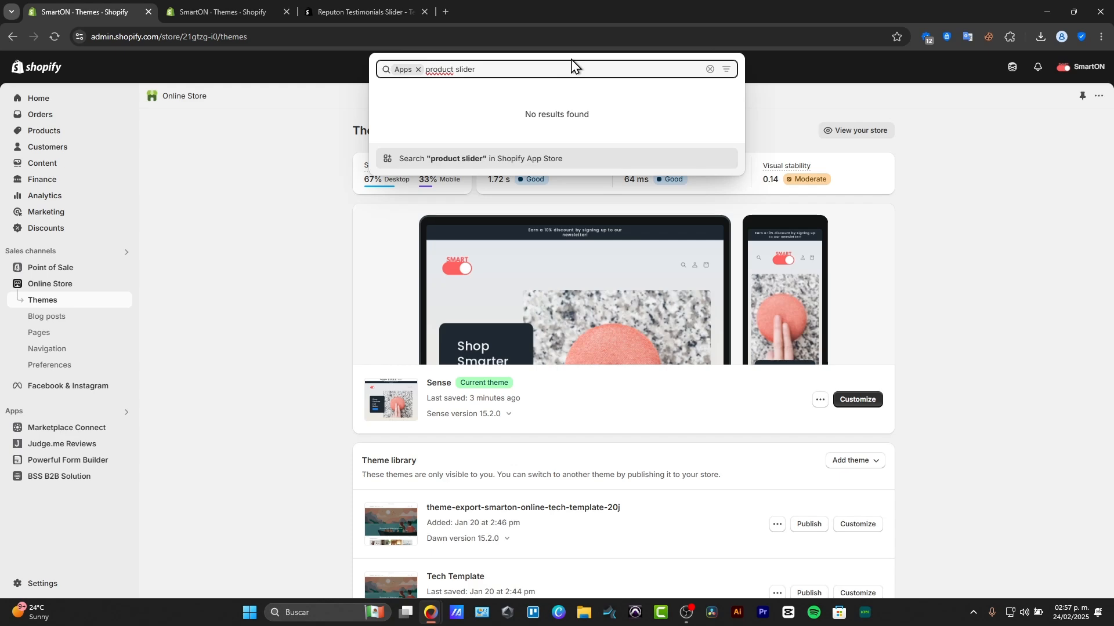
pyautogui.click(486, 159)
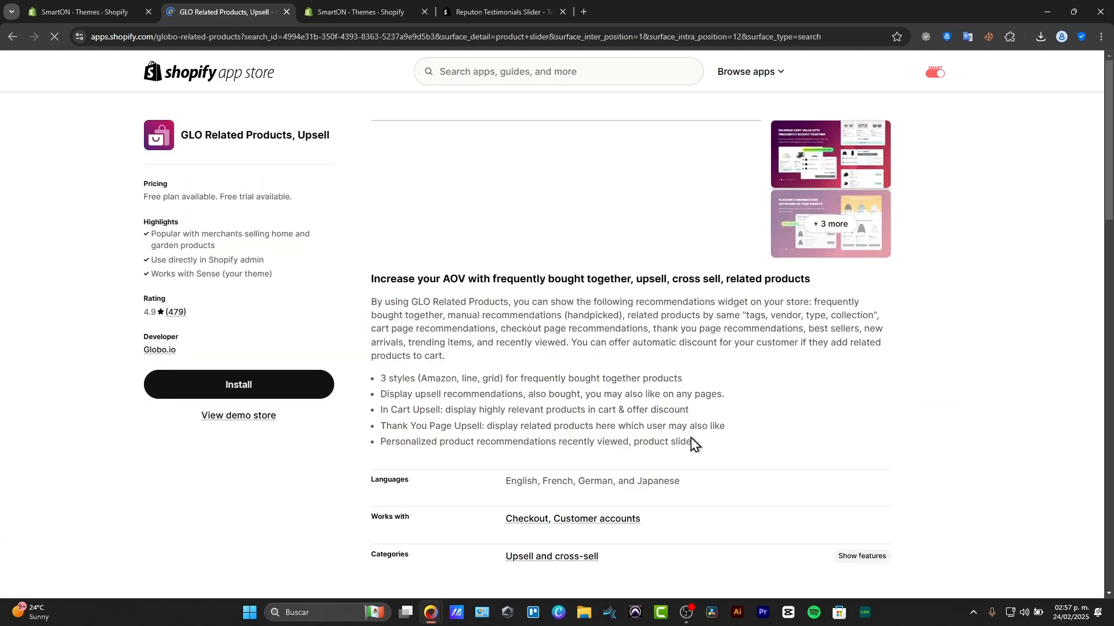
pyautogui.click(12, 36)
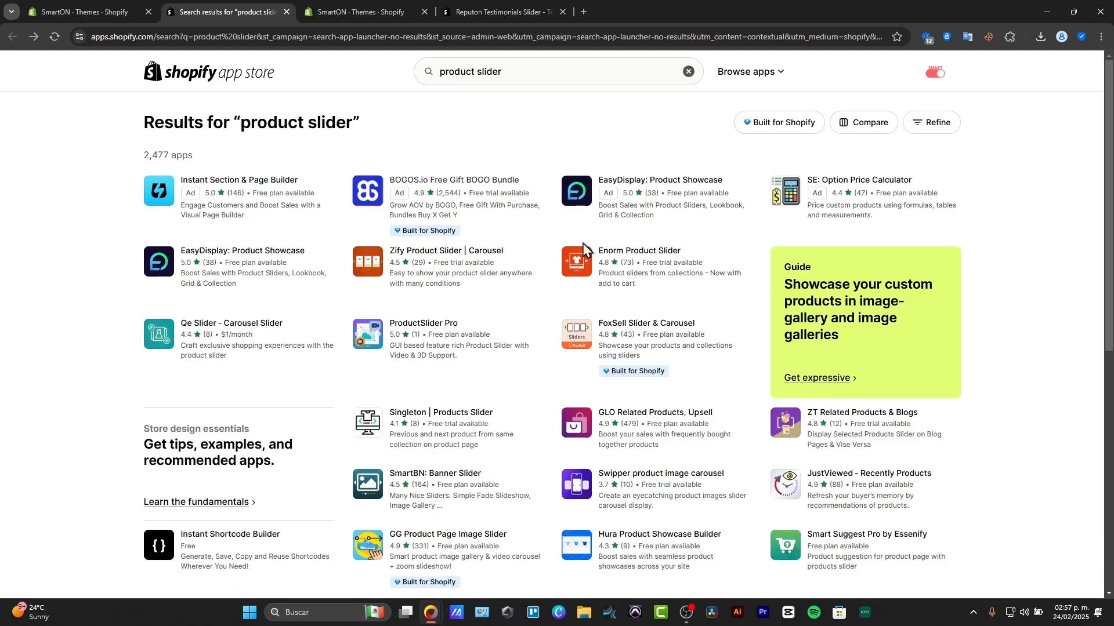
pyautogui.click(249, 183)
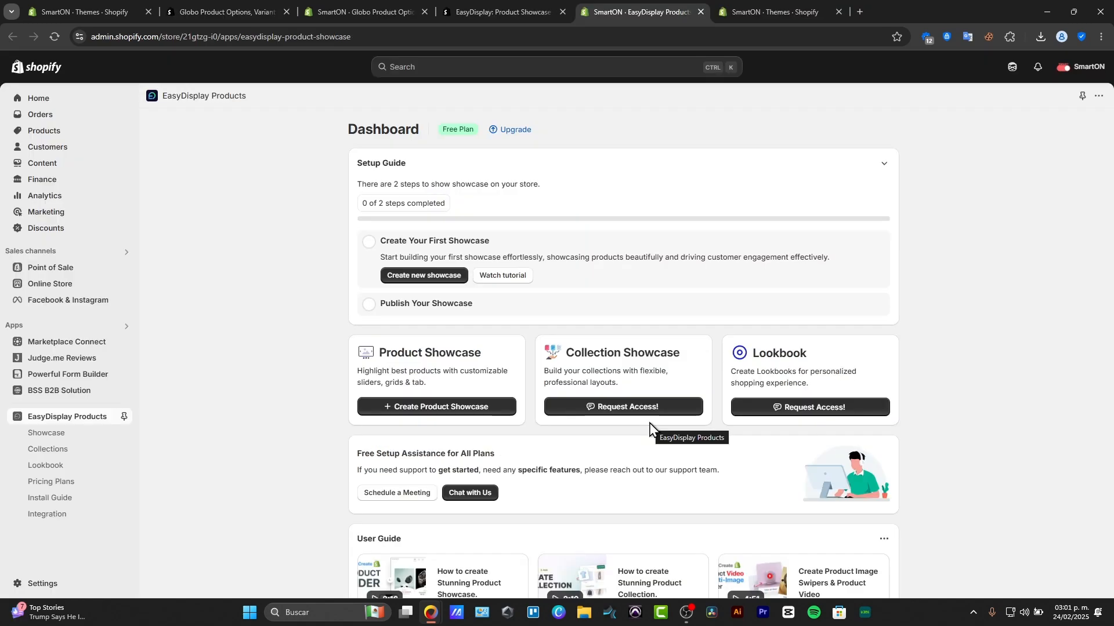
# - Create a new product showcase in EasyDisplay with the Slide layout
pyautogui.click(402, 288)
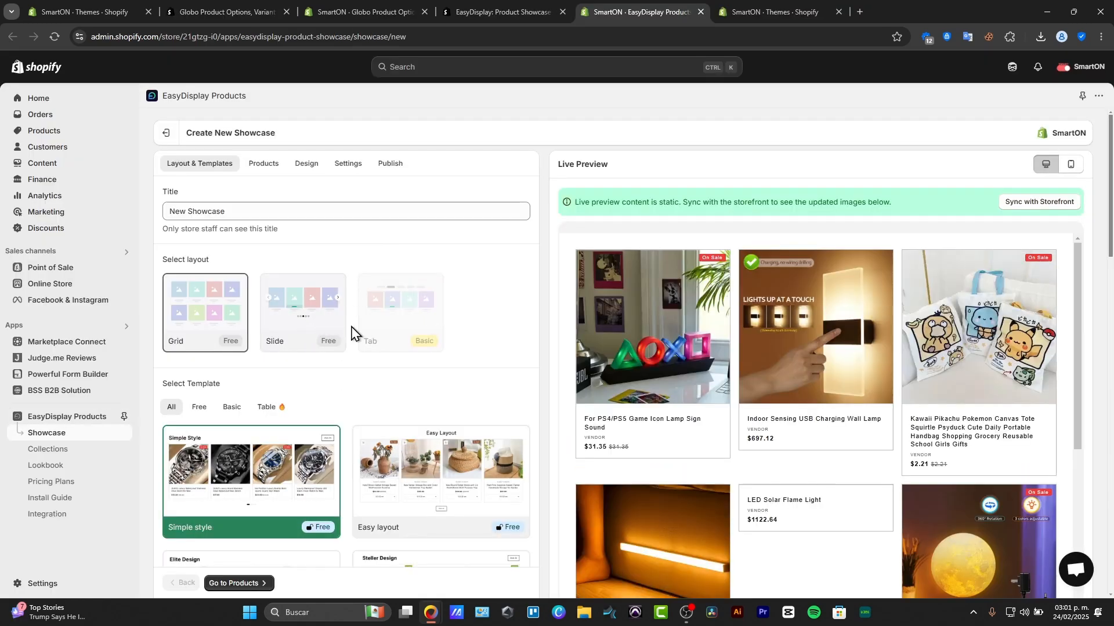
pyautogui.click(294, 318)
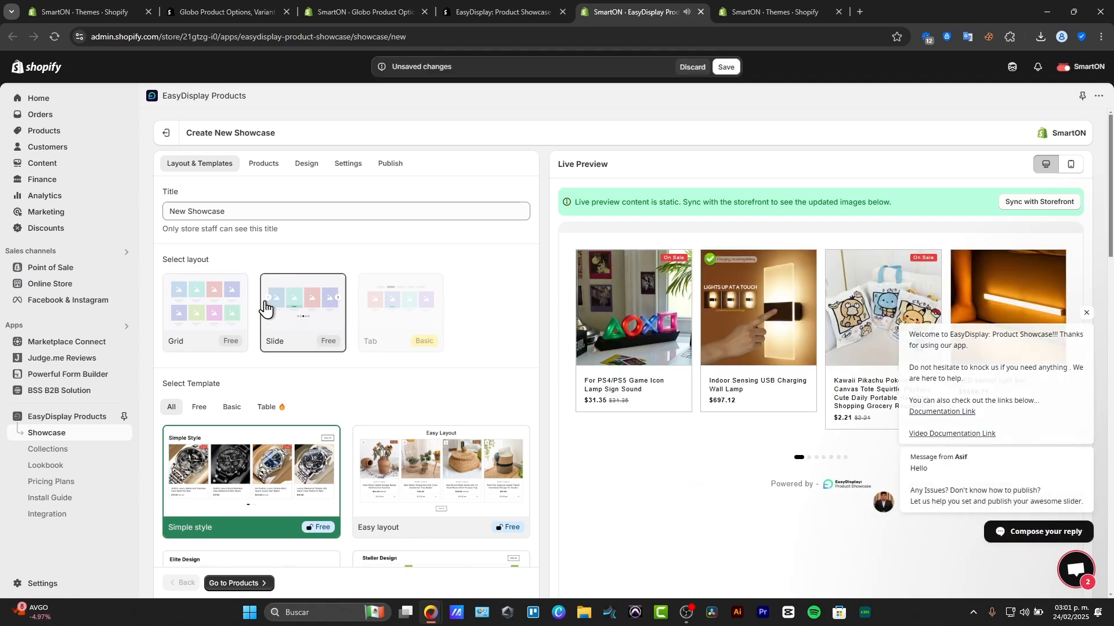
pyautogui.click(217, 316)
pyautogui.click(295, 312)
# - Apply the free Stellar layout template to the showcase and proceed to its product settings
pyautogui.scroll(-3, 384, 333)
pyautogui.click(199, 255)
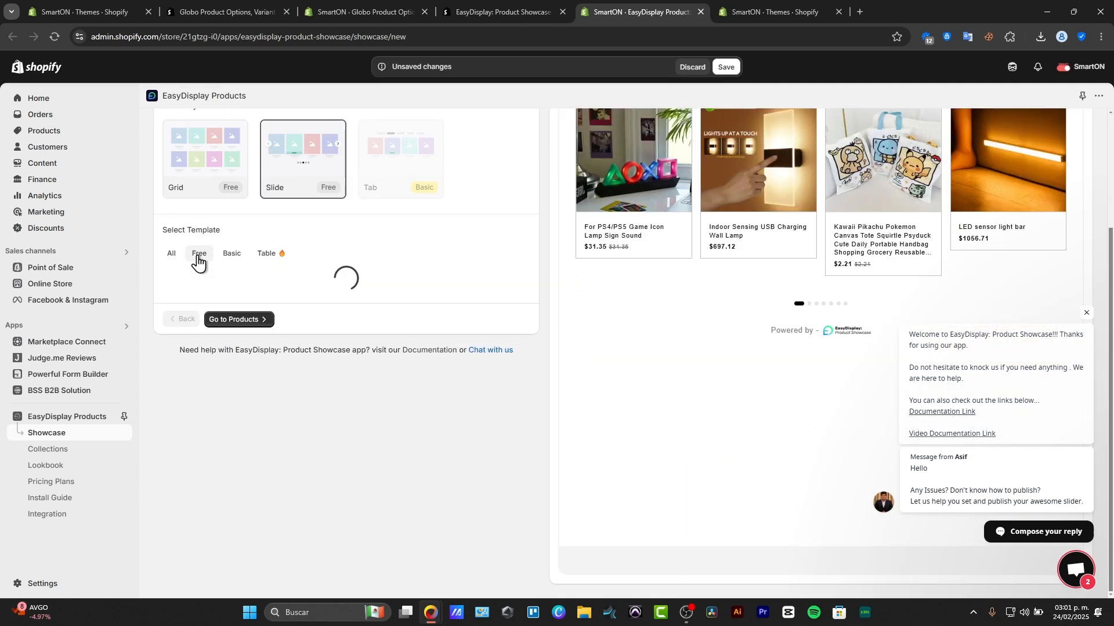
pyautogui.moveTo(416, 331)
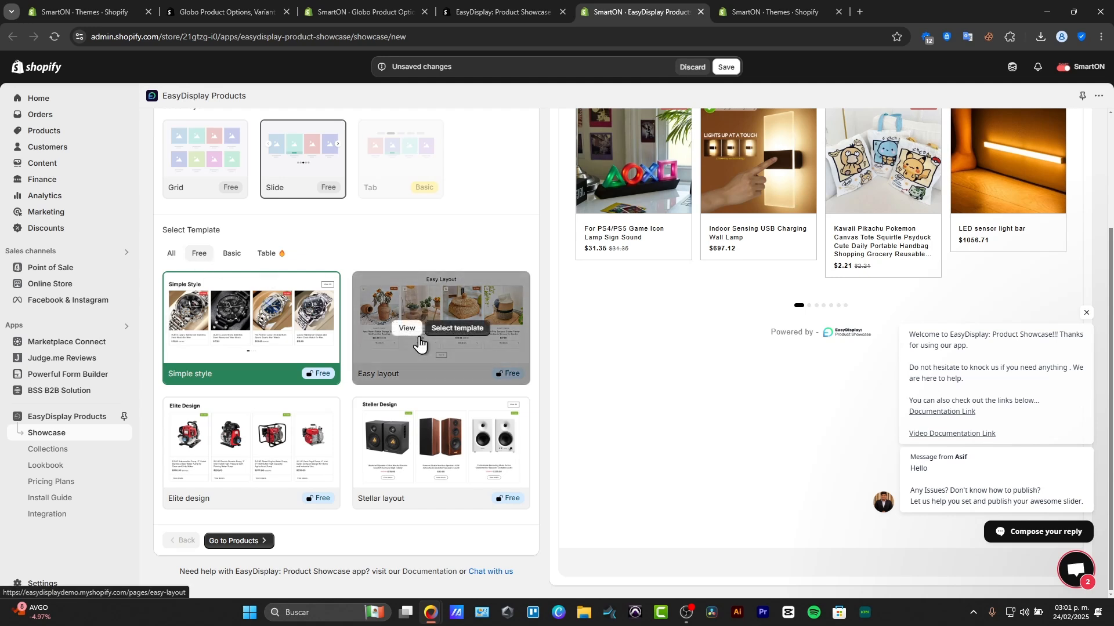
pyautogui.moveTo(388, 448)
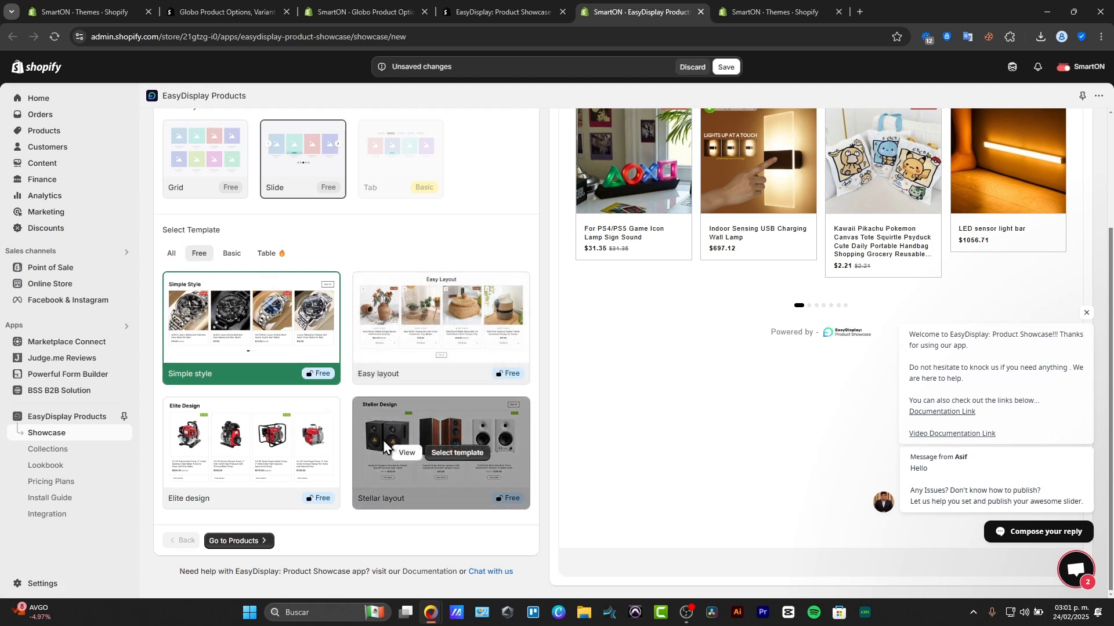
pyautogui.click(438, 454)
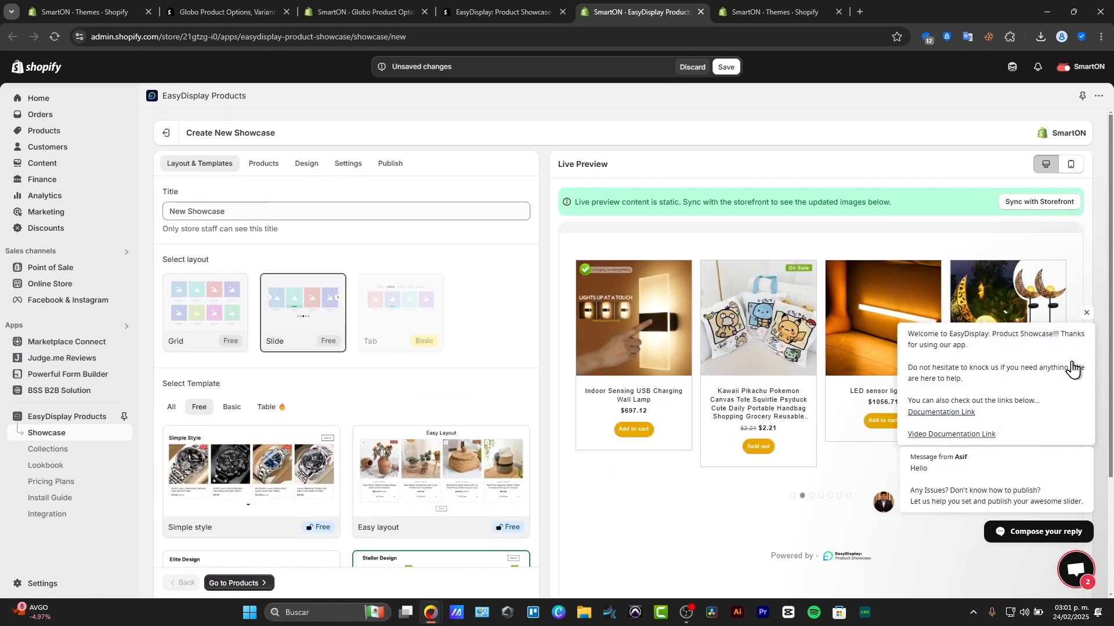
pyautogui.click(1085, 312)
pyautogui.scroll(-3, 428, 403)
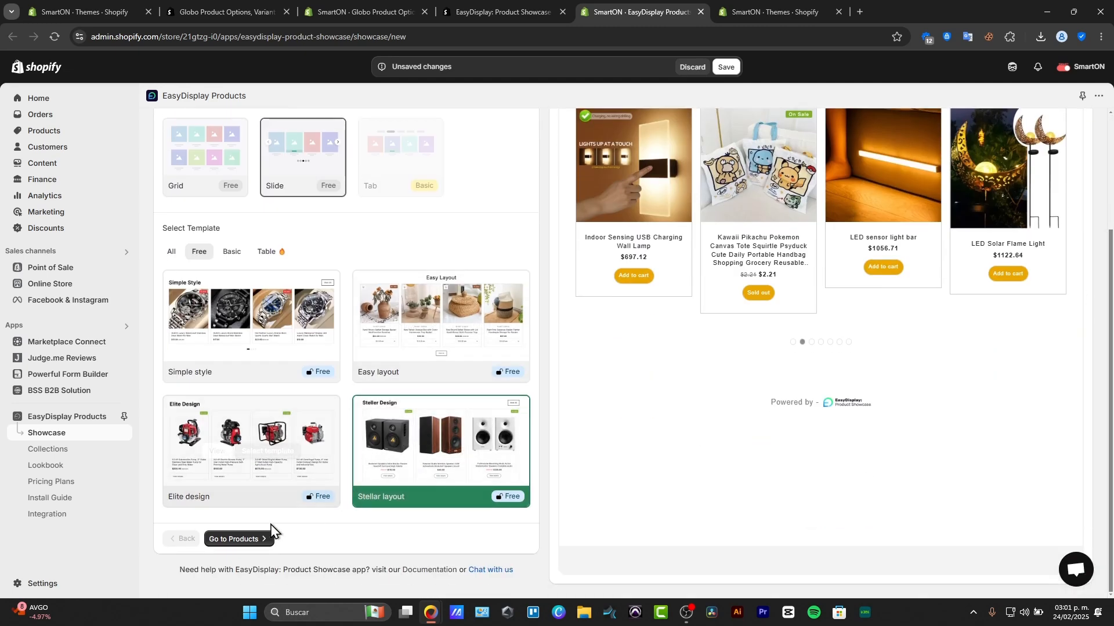
pyautogui.click(239, 539)
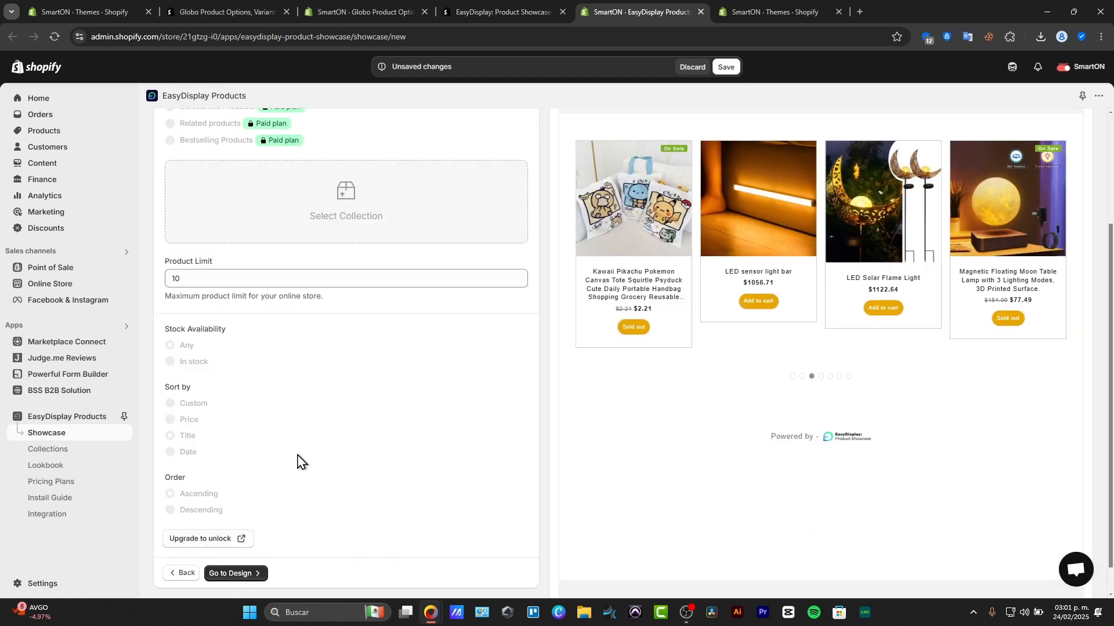
# - Set the showcase's product source to Latest Products with a product limit of 8
pyautogui.click(243, 278)
pyautogui.scroll(3, 291, 231)
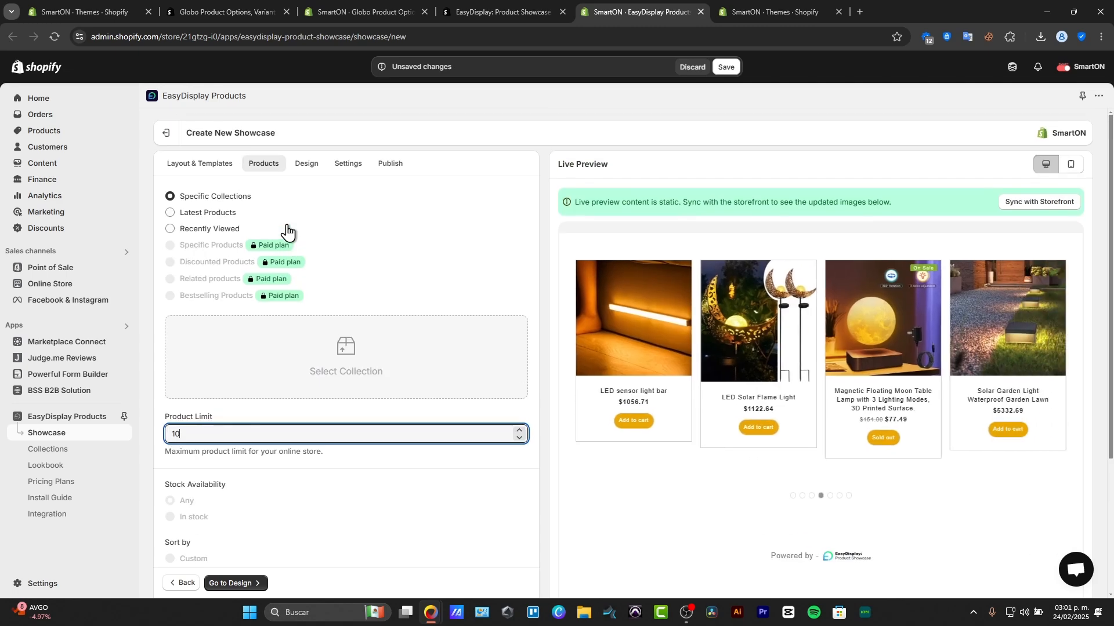
pyautogui.click(221, 218)
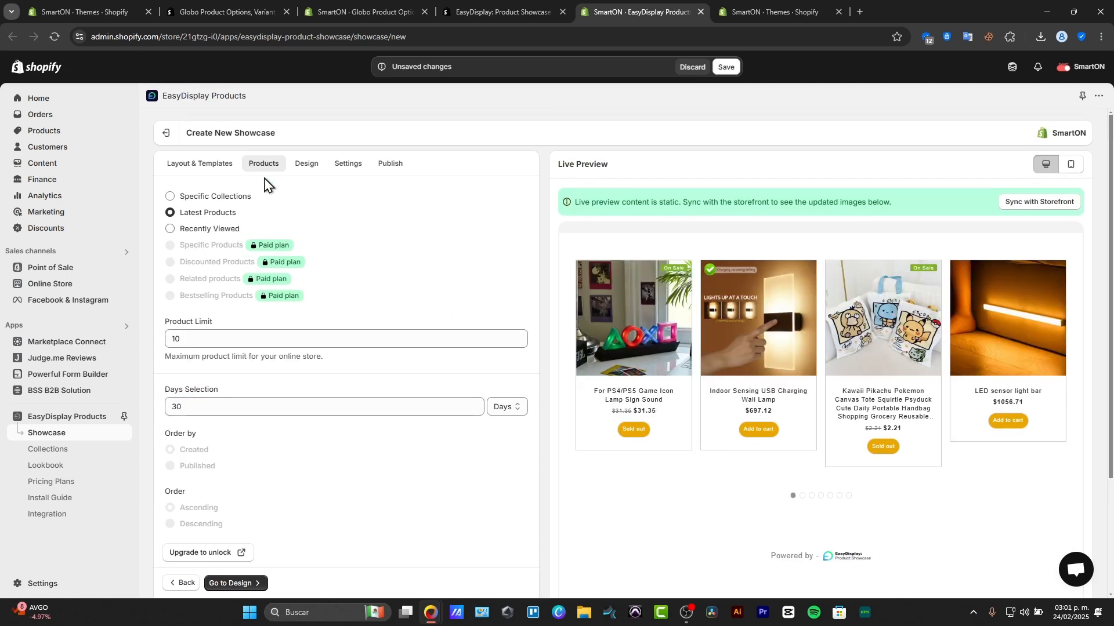
pyautogui.click(518, 343)
# - Set the product card design to show a single image per product
pyautogui.click(305, 165)
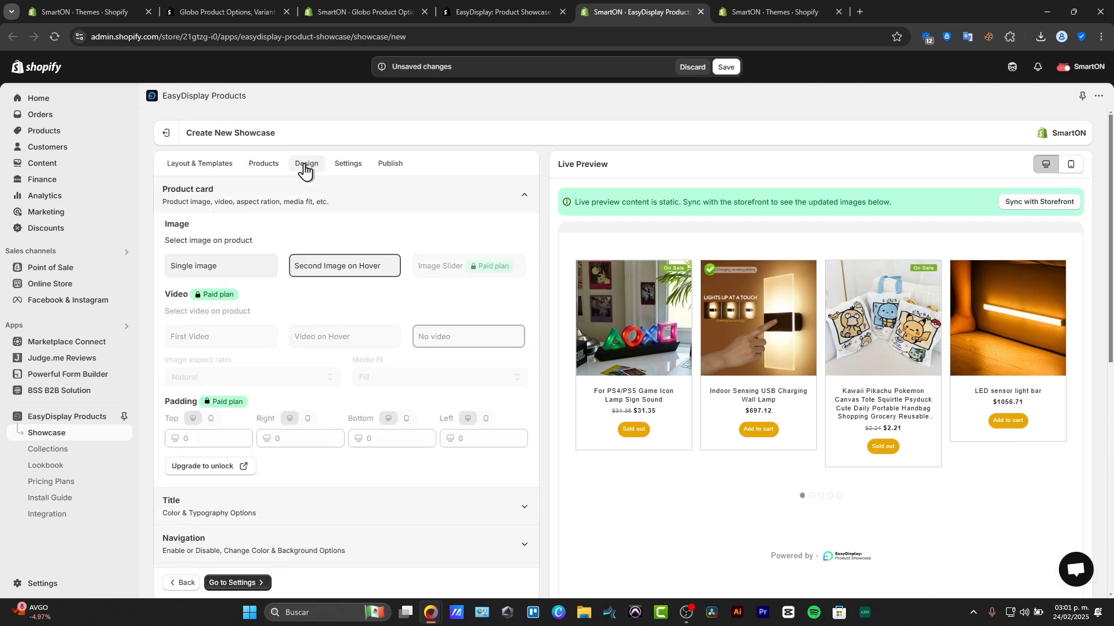
pyautogui.click(235, 316)
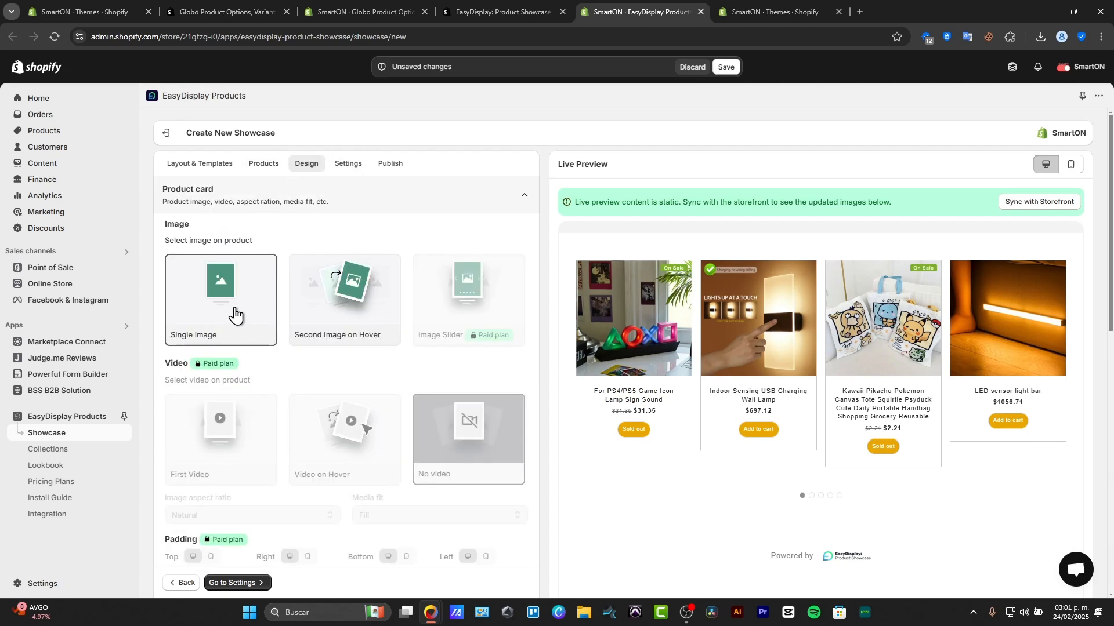
pyautogui.scroll(-5, 235, 316)
pyautogui.scroll(5, 354, 174)
# - Publish the showcase and add its Product Showcase app block to the theme's home page
pyautogui.click(349, 164)
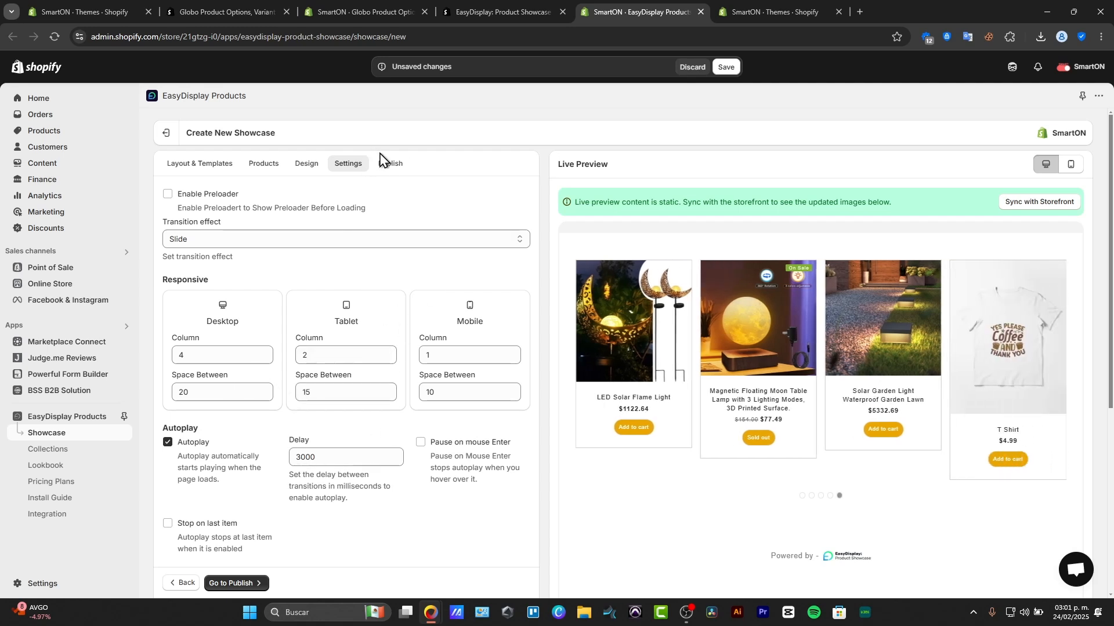
pyautogui.click(385, 163)
pyautogui.click(234, 461)
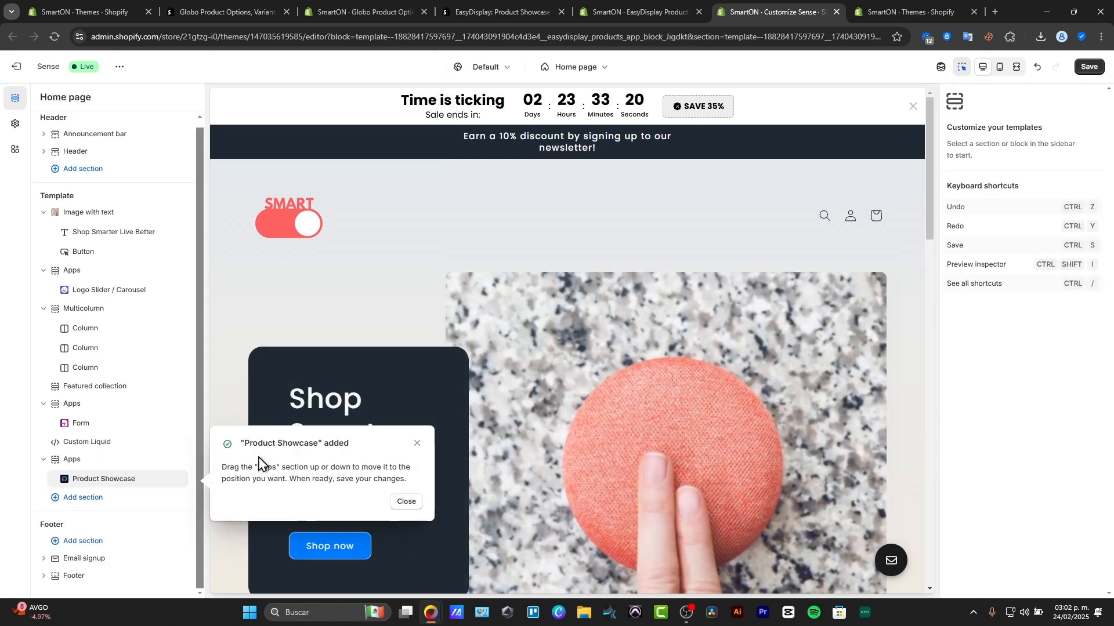
pyautogui.click(406, 502)
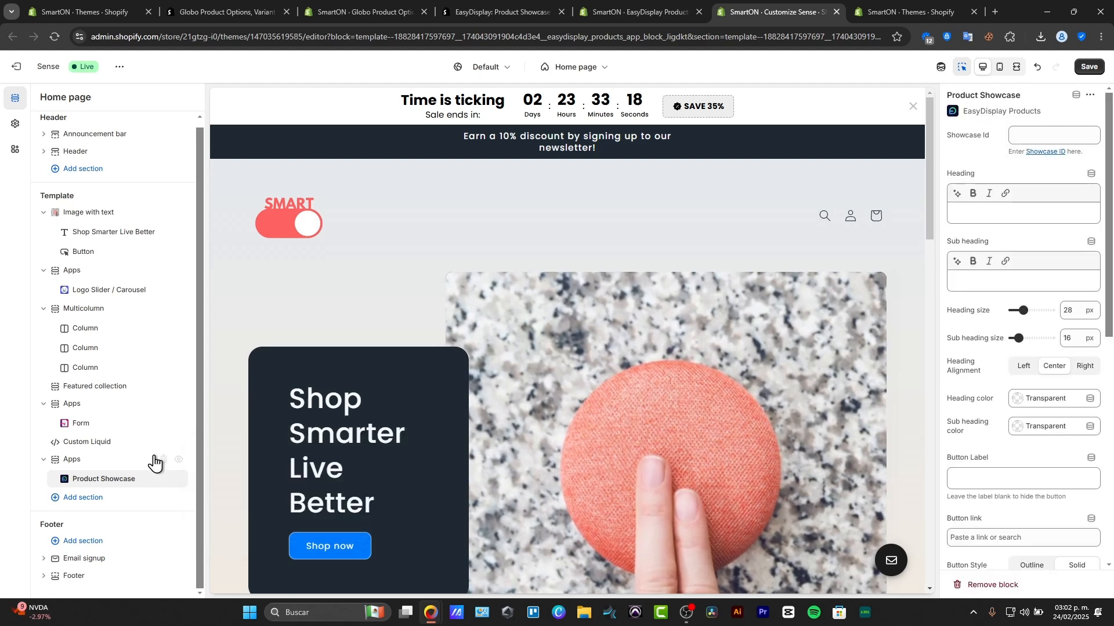
# - Look up the showcase's ID in EasyDisplay and set the home page Product Showcase block's Showcase Id to 1
pyautogui.click(87, 461)
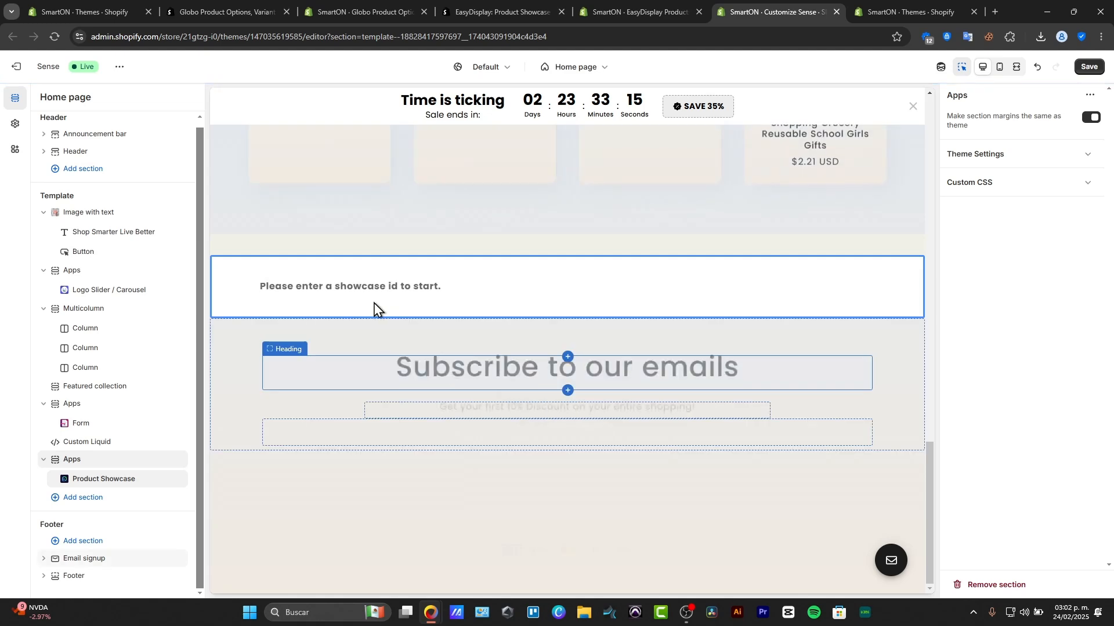
pyautogui.scroll(-3, 410, 464)
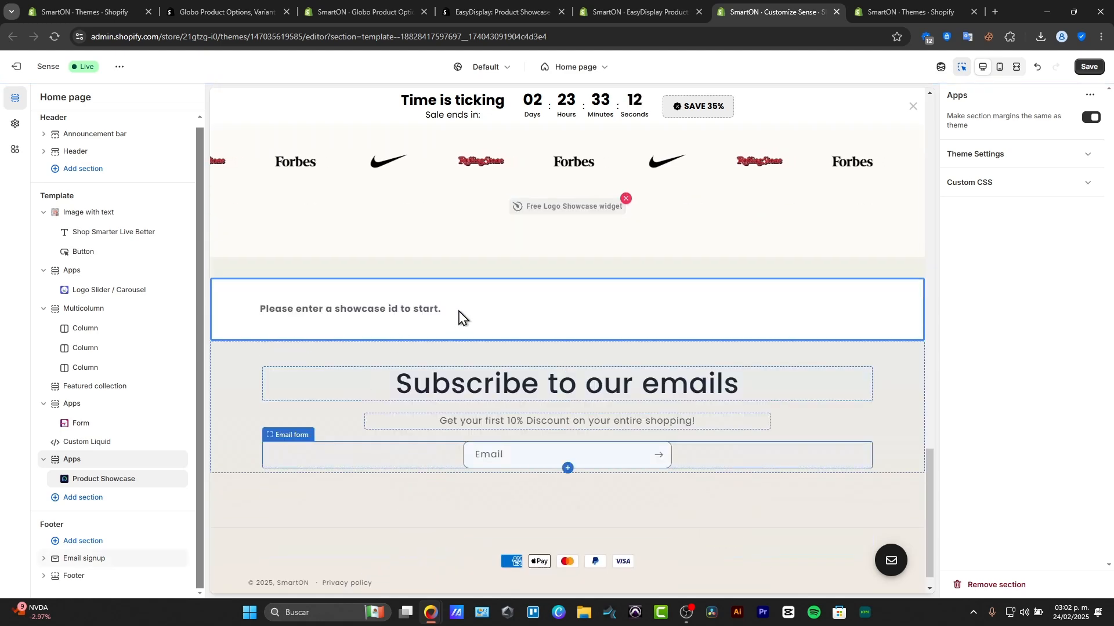
pyautogui.click(110, 480)
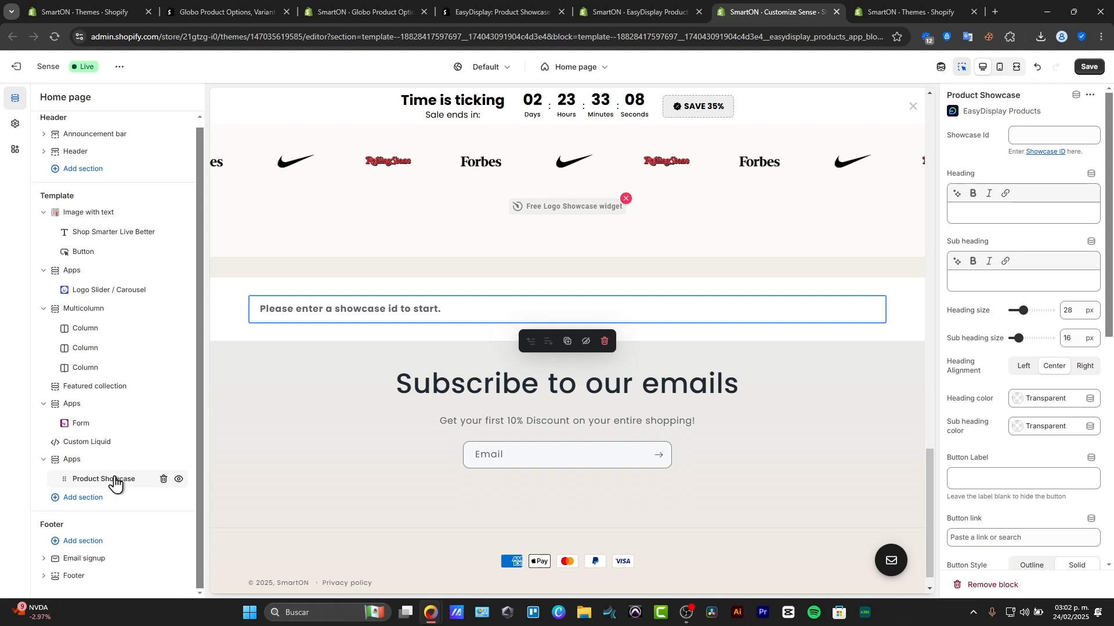
pyautogui.click(1024, 140)
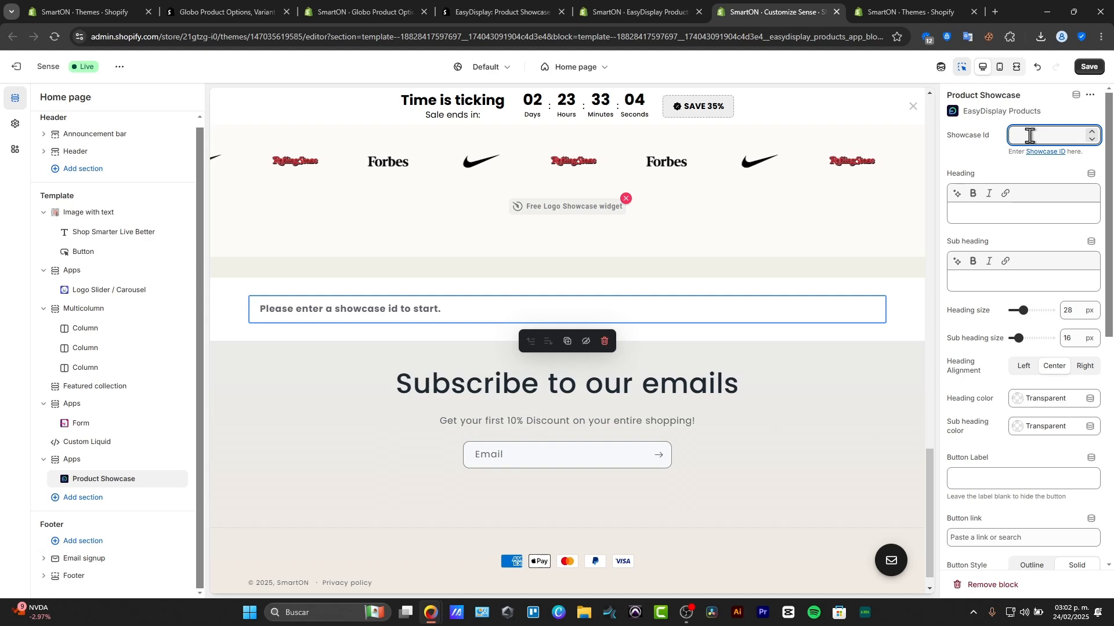
pyautogui.click(615, 4)
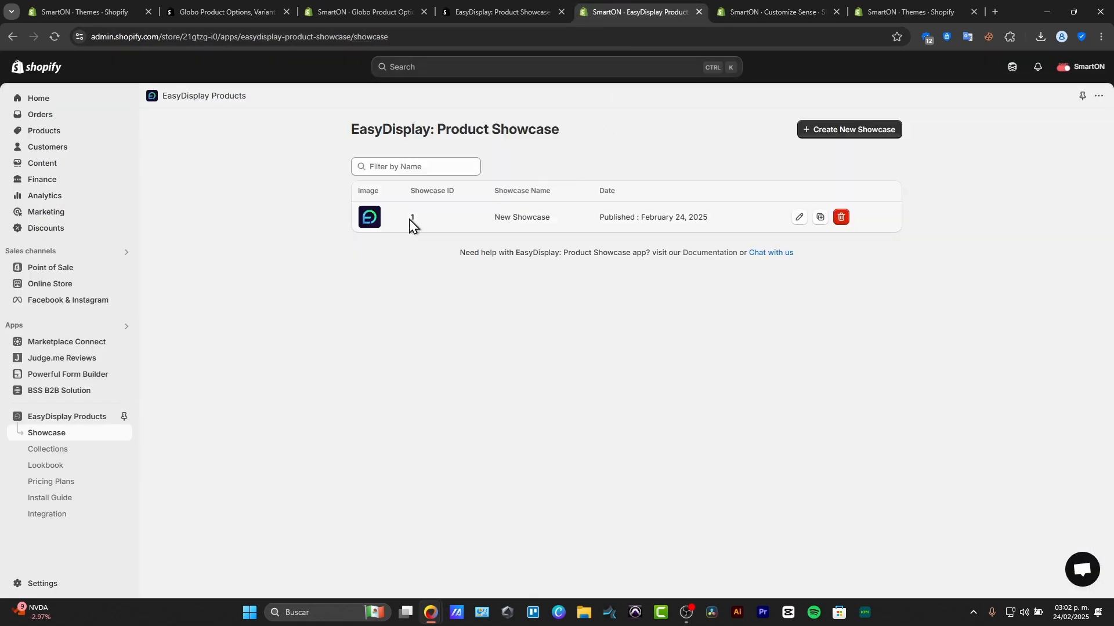
pyautogui.click(736, 4)
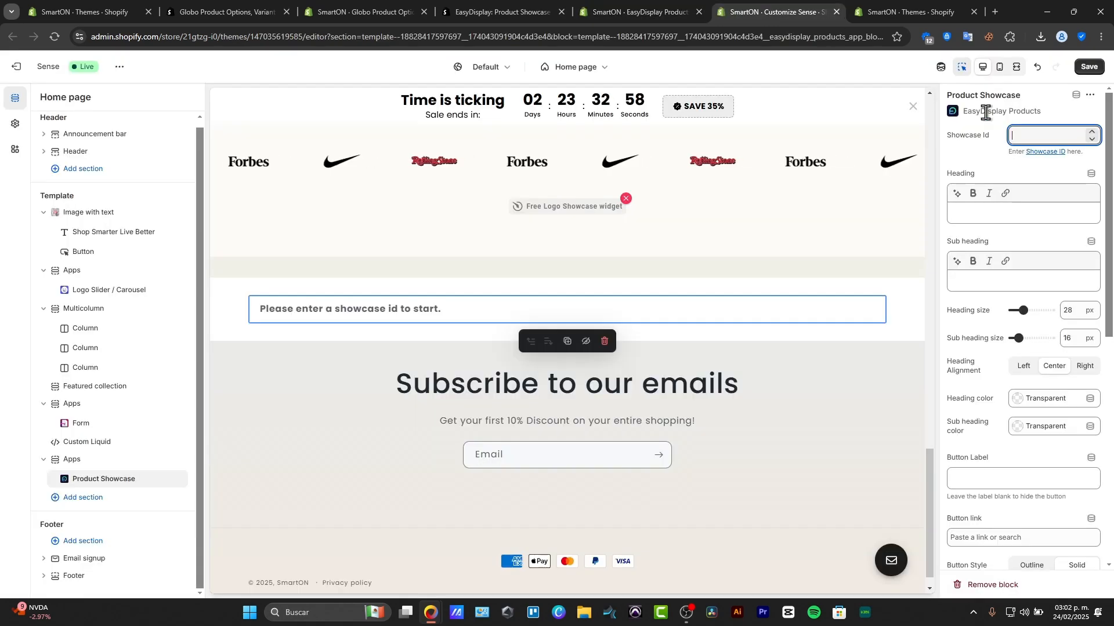
pyautogui.click(1015, 132)
pyautogui.write('1')
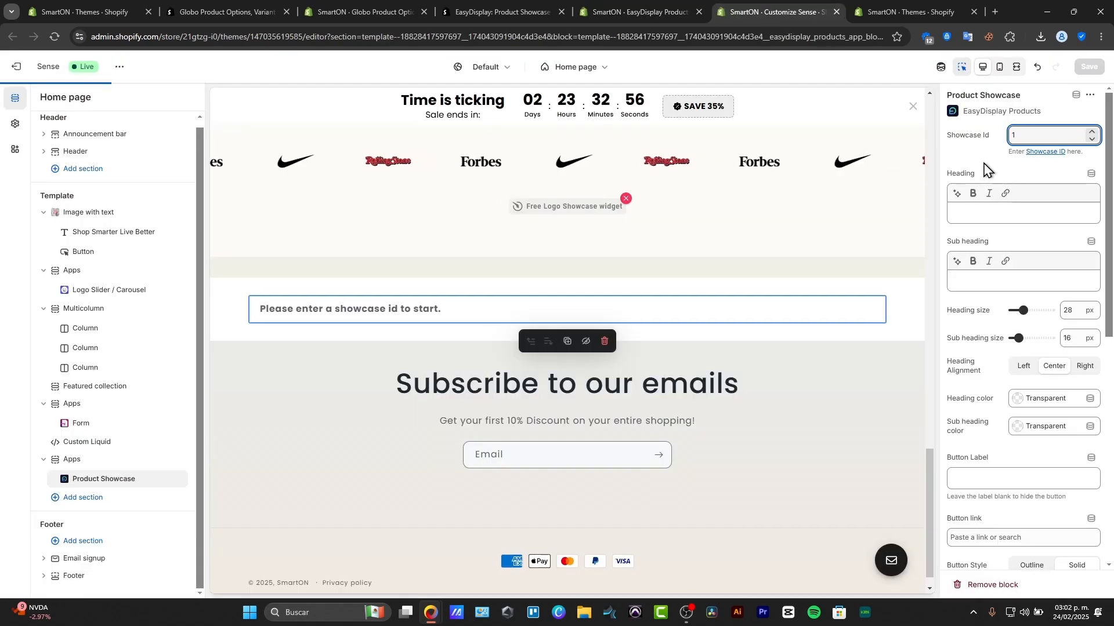
pyautogui.click(971, 158)
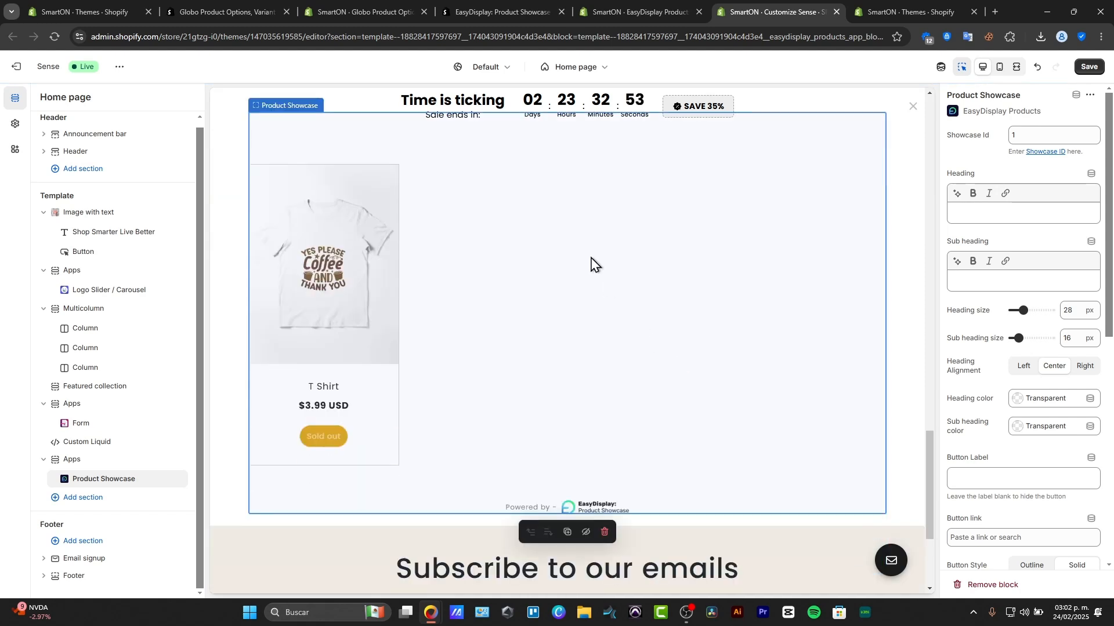
# - Edit the published showcase in EasyDisplay to use Recently Viewed products with a limit of 4, and sync the preview with the storefront
pyautogui.click(635, 12)
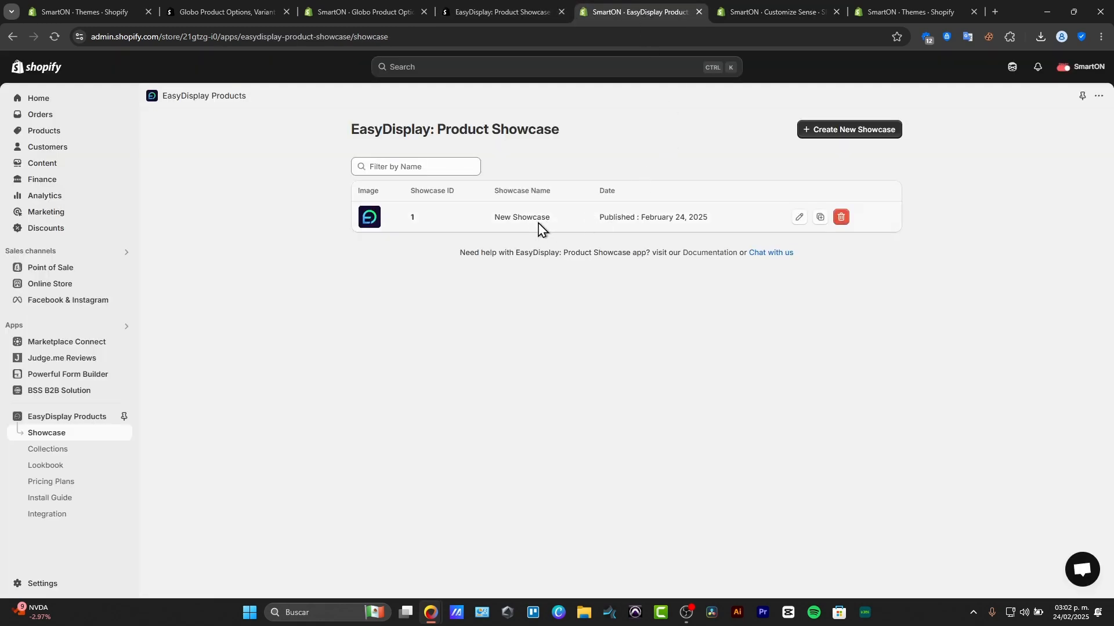
pyautogui.click(800, 219)
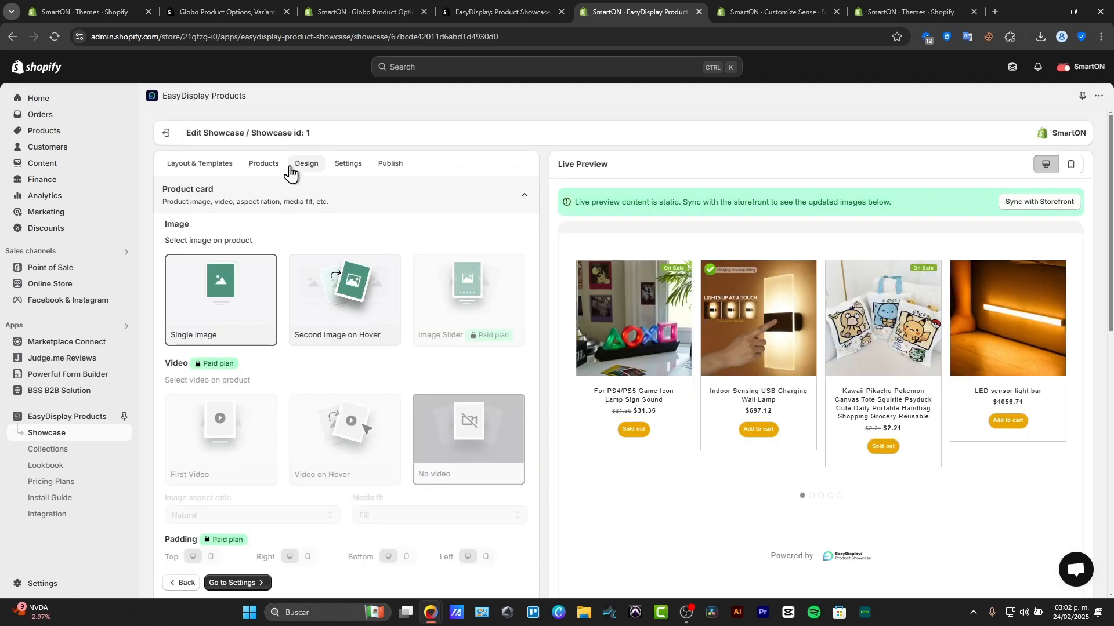
pyautogui.click(271, 164)
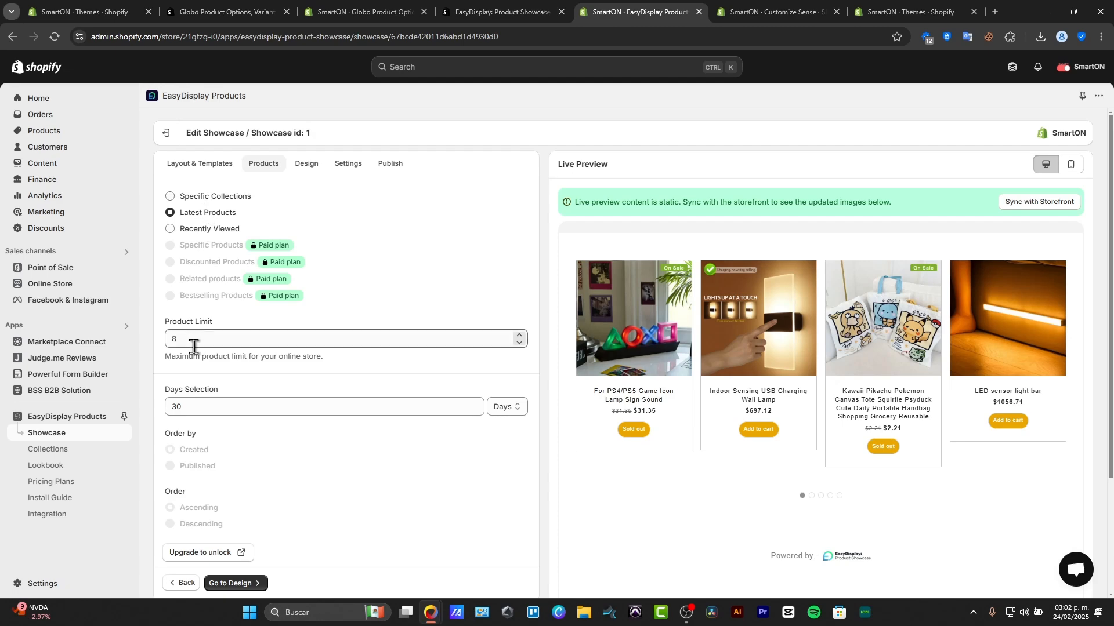
pyautogui.click(172, 229)
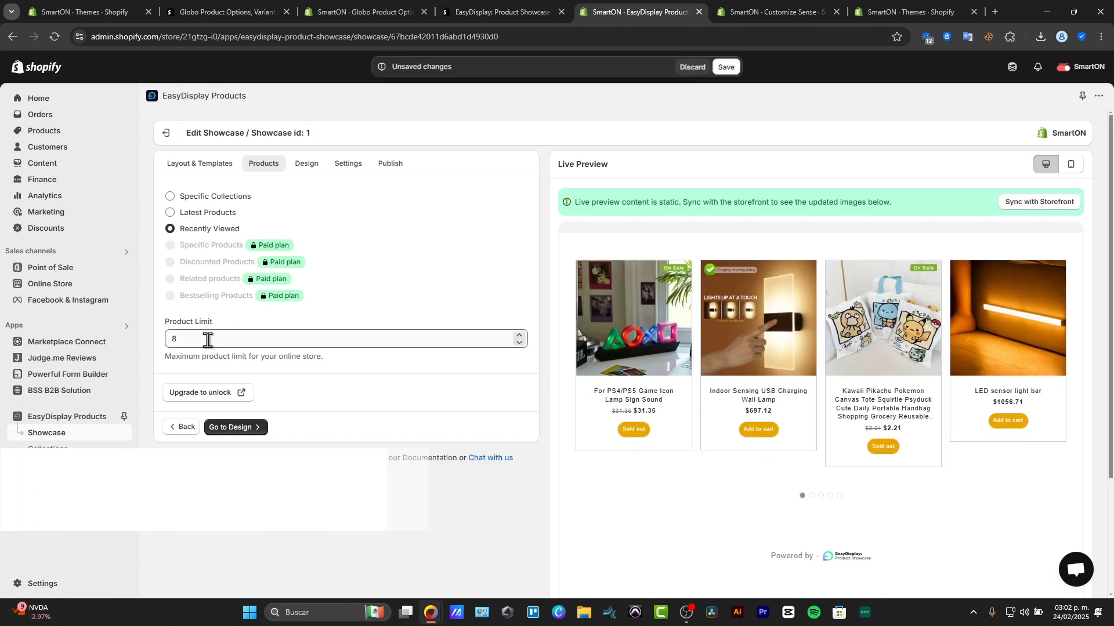
pyautogui.click(208, 340)
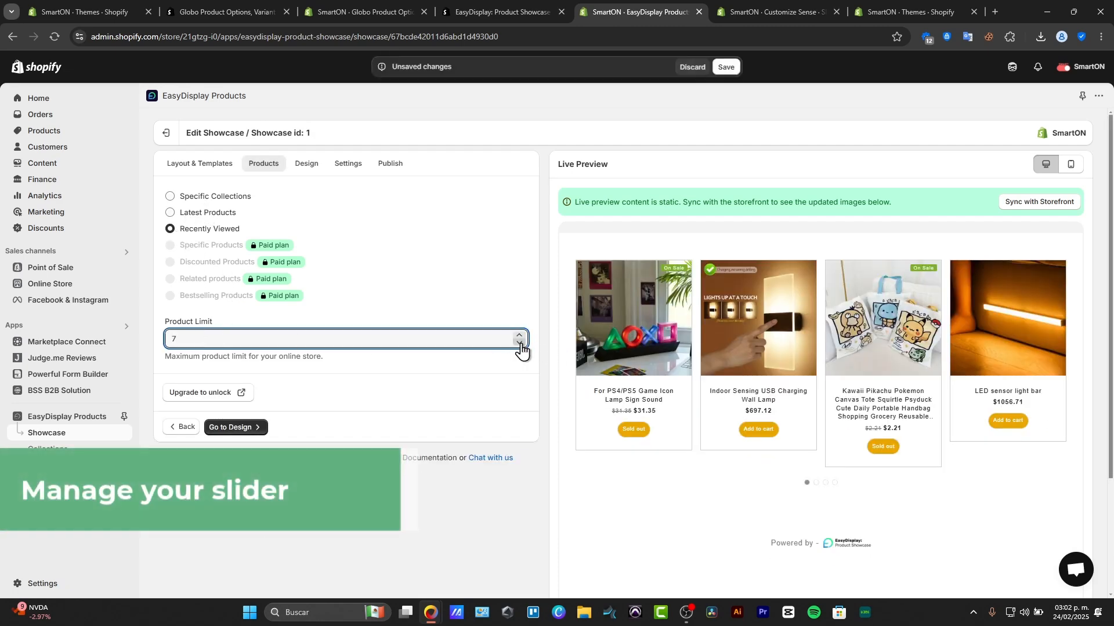
pyautogui.click(1036, 204)
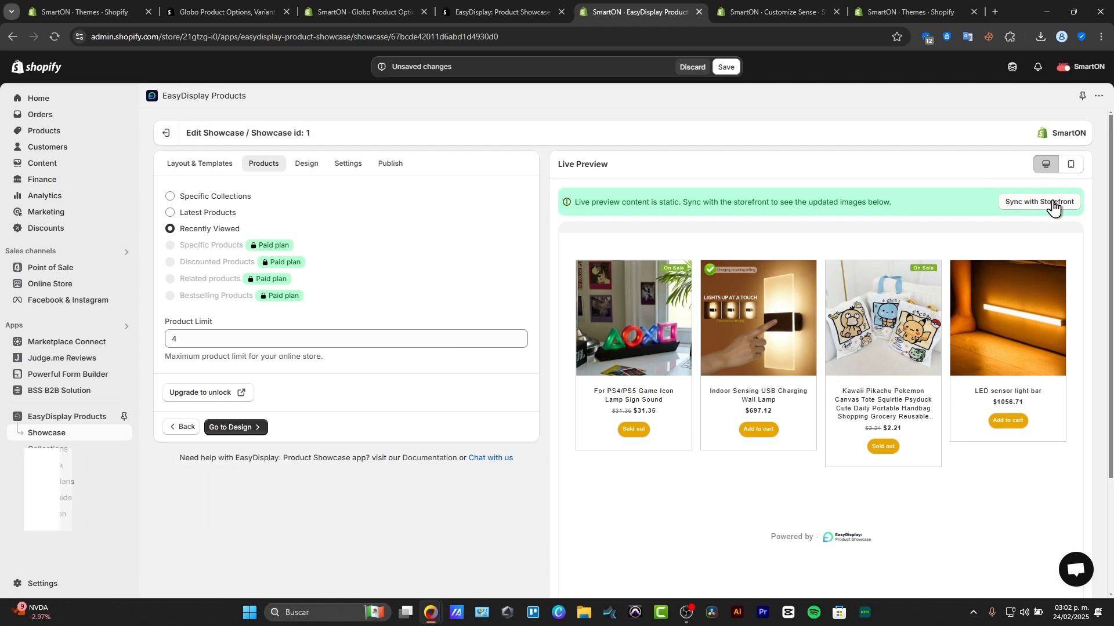
# - Return to the theme editor, save the home page with the Product Showcase section, and open the Sense theme's additional actions
pyautogui.click(767, 1)
pyautogui.click(918, 252)
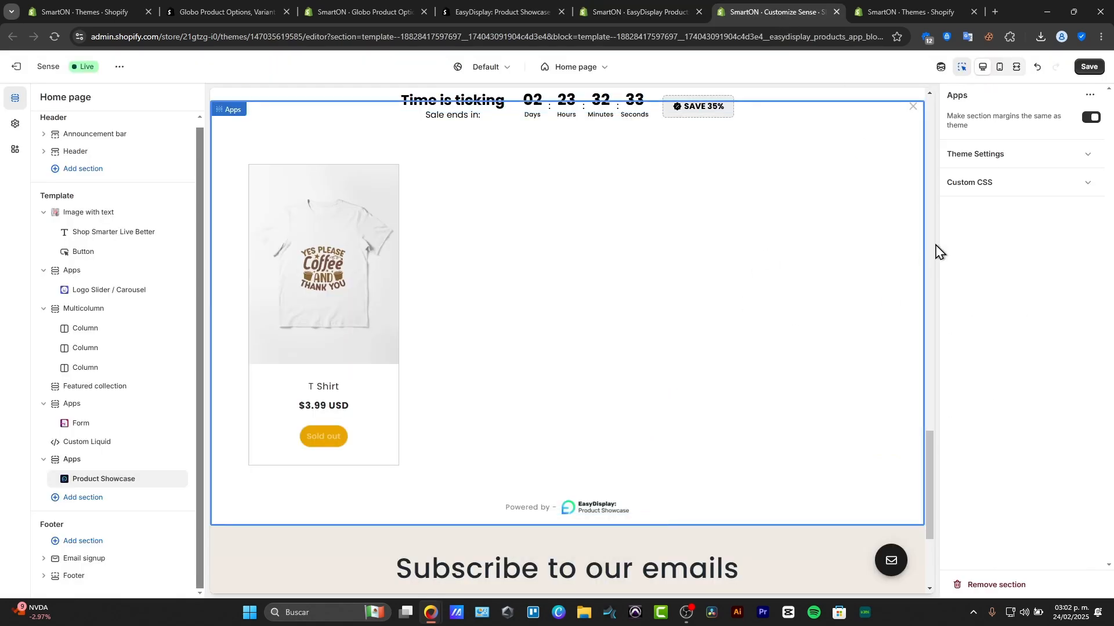
pyautogui.click(1085, 69)
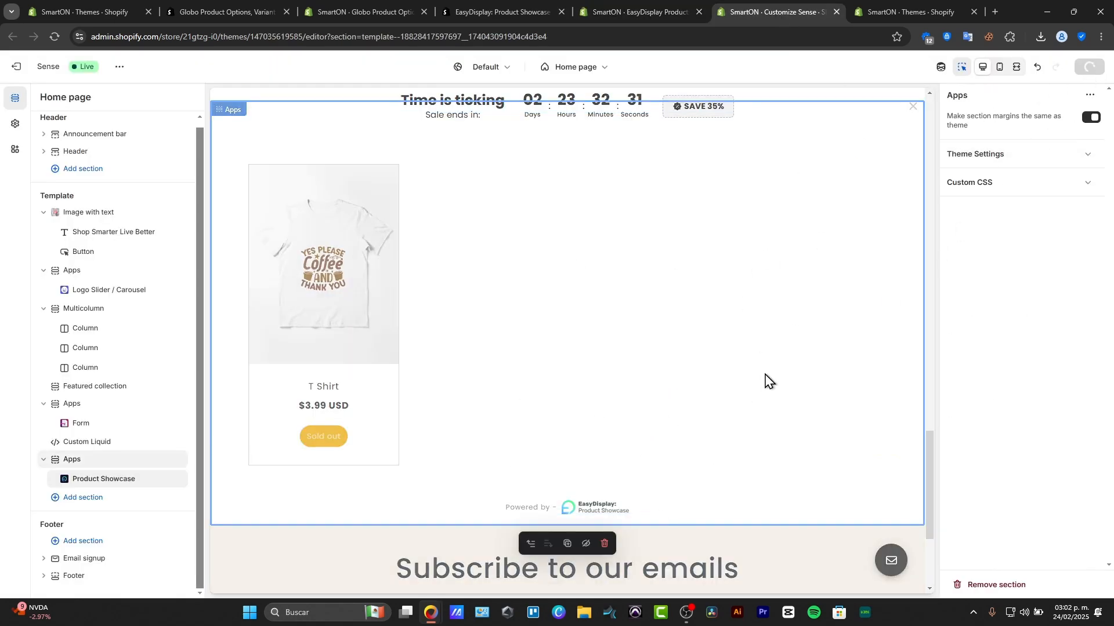
pyautogui.click(119, 66)
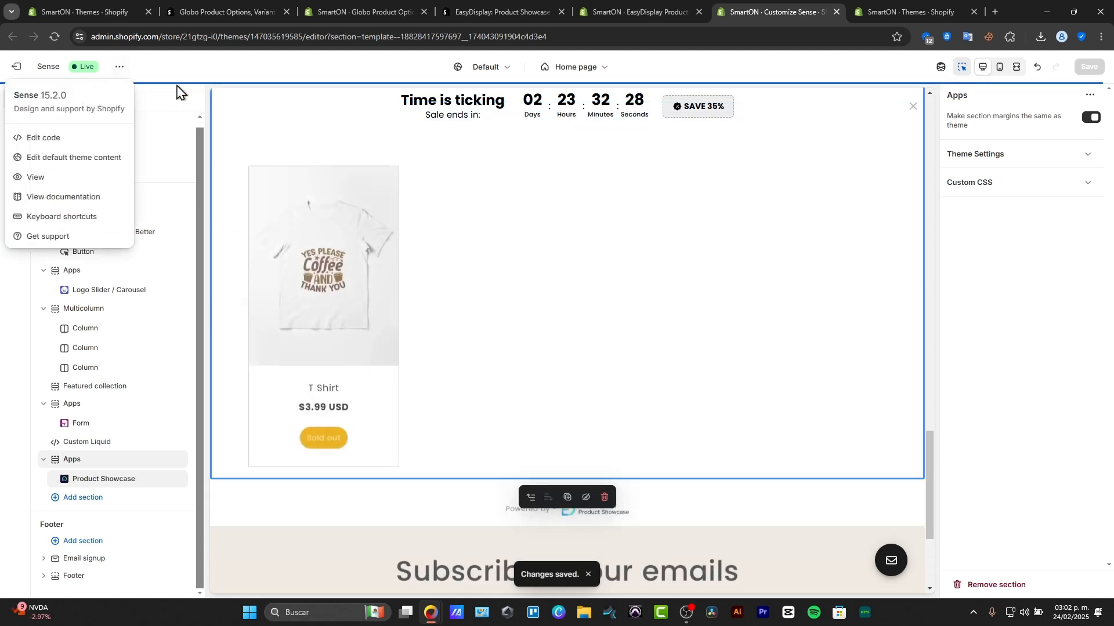